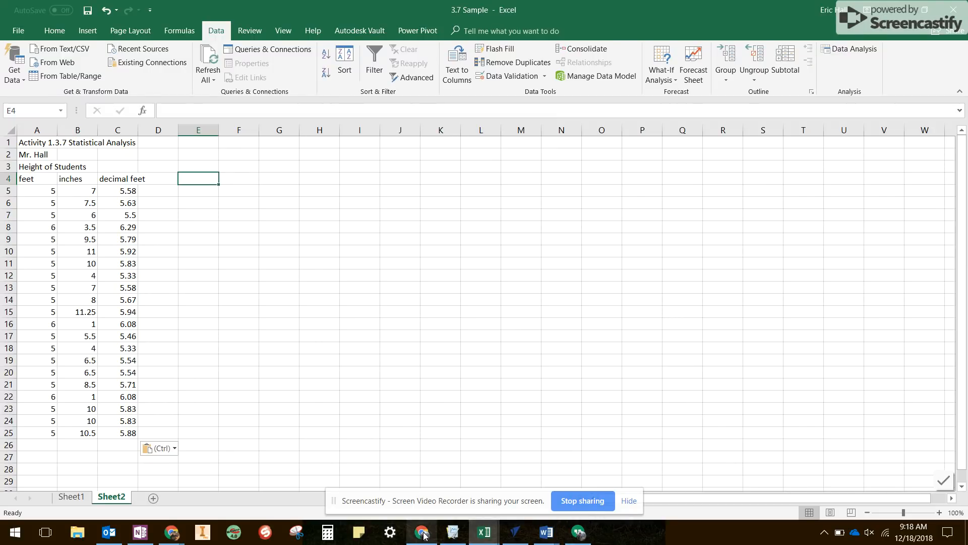
# - Switch to the course page in Chrome and mark instruction 5 on formatting the decimal feet heights
pyautogui.click(423, 532)
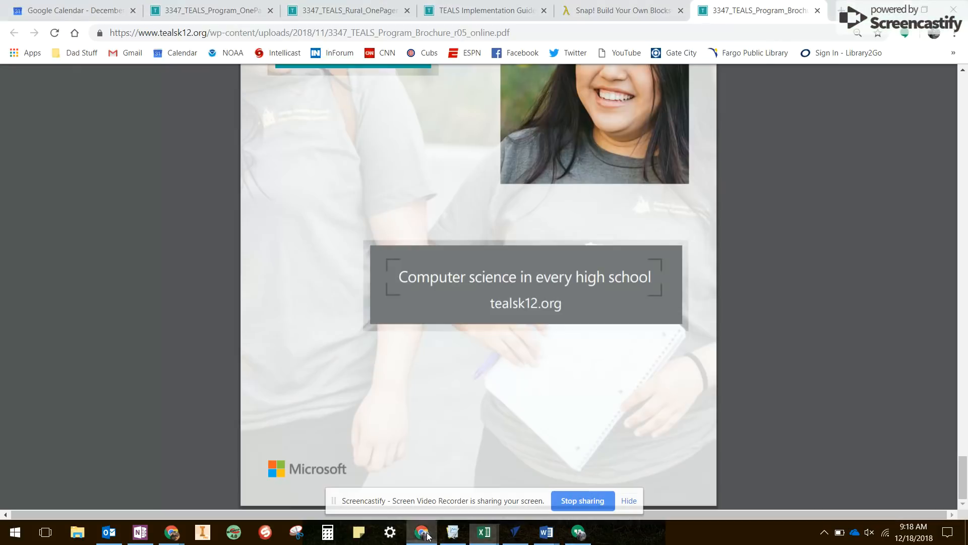
pyautogui.click(182, 533)
pyautogui.click(122, 478)
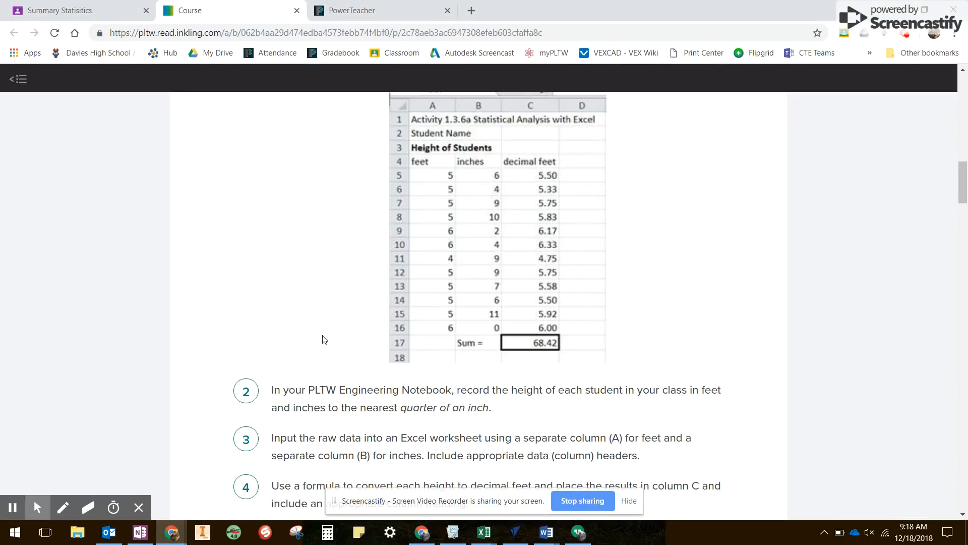
pyautogui.scroll(-3, 333, 336)
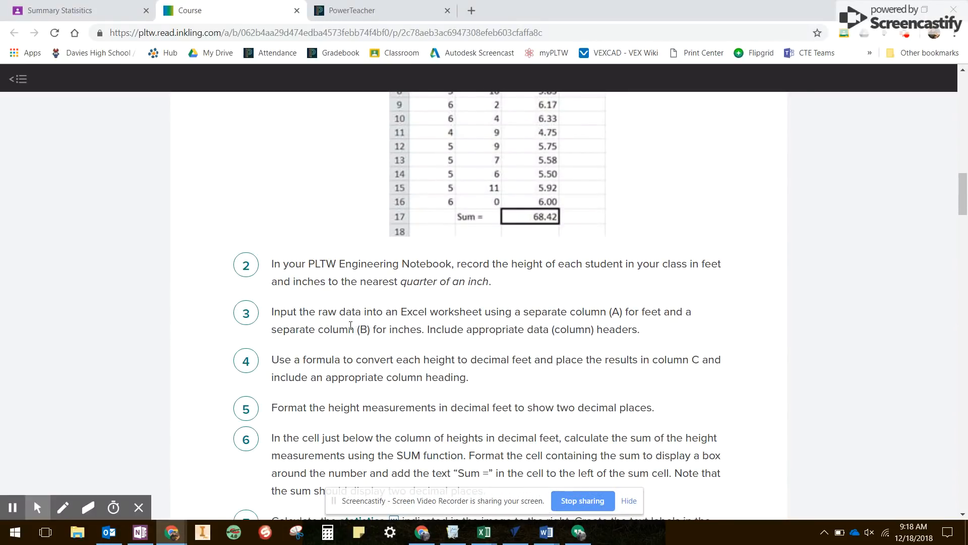
pyautogui.scroll(-1, 351, 325)
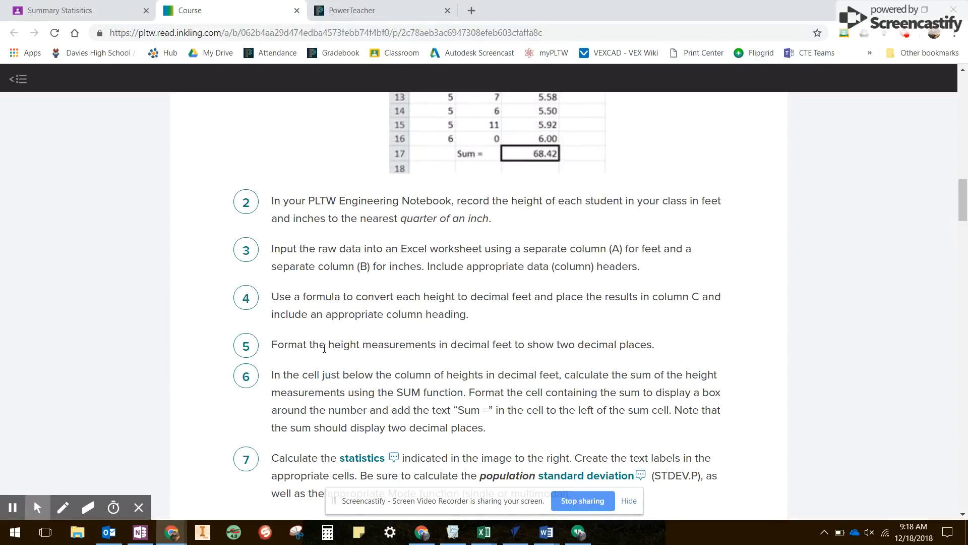
pyautogui.moveTo(271, 347); pyautogui.dragTo(653, 349)
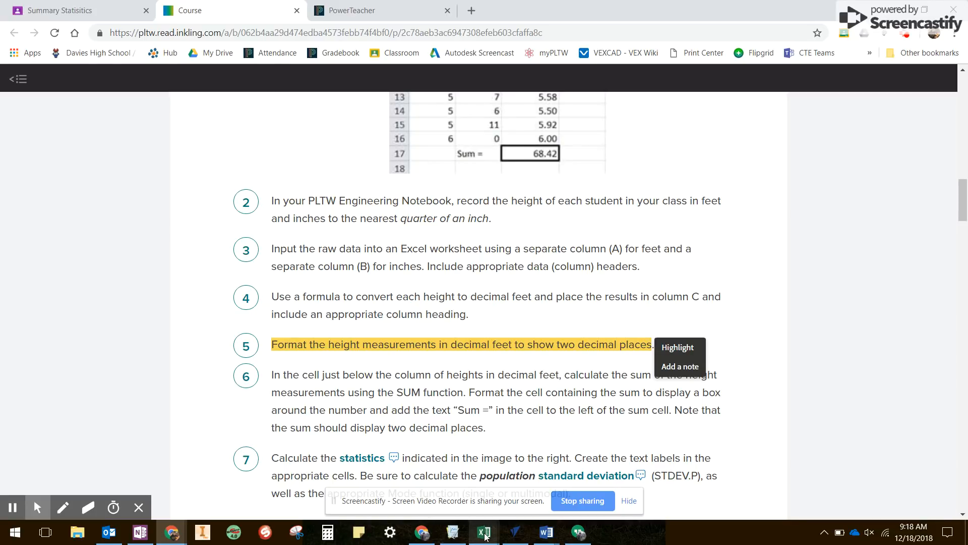
# - Return to the Excel workbook and format the decimal feet values in C5:C25 to show two decimal places
pyautogui.moveTo(487, 535)
pyautogui.click(527, 493)
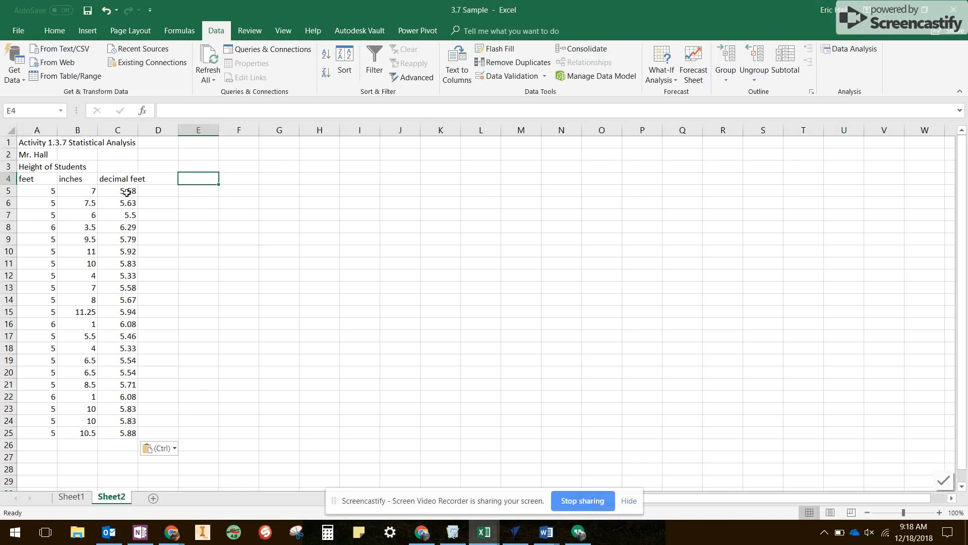
pyautogui.moveTo(126, 192); pyautogui.dragTo(128, 430)
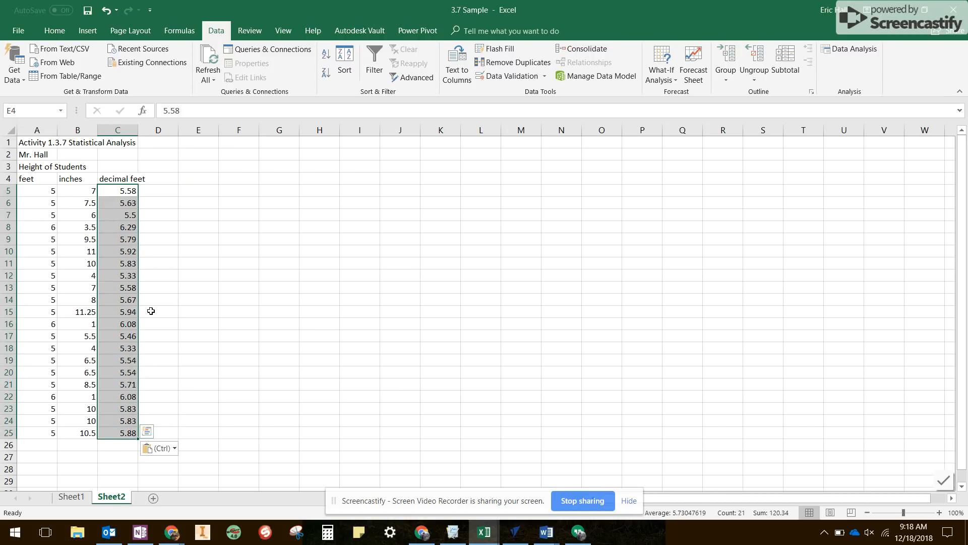
pyautogui.click(54, 31)
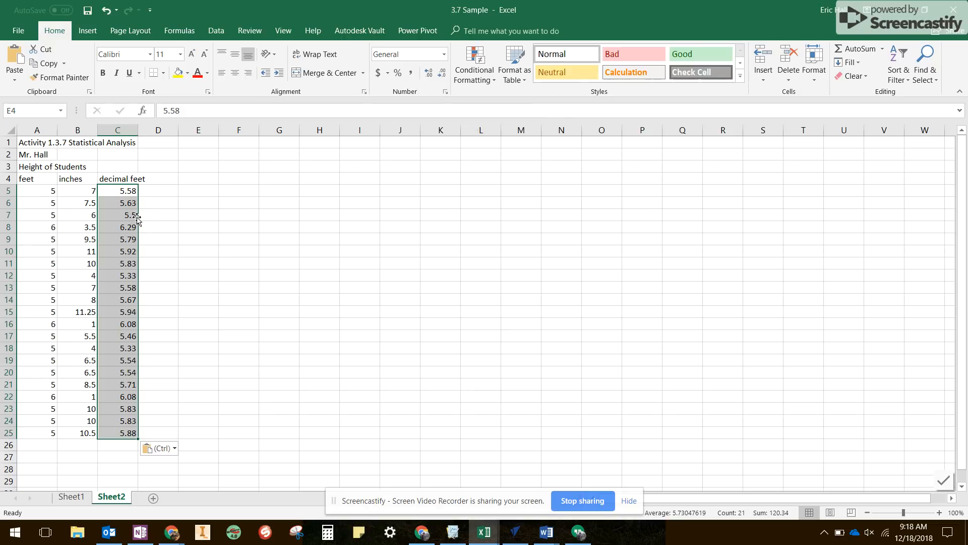
pyautogui.click(429, 74)
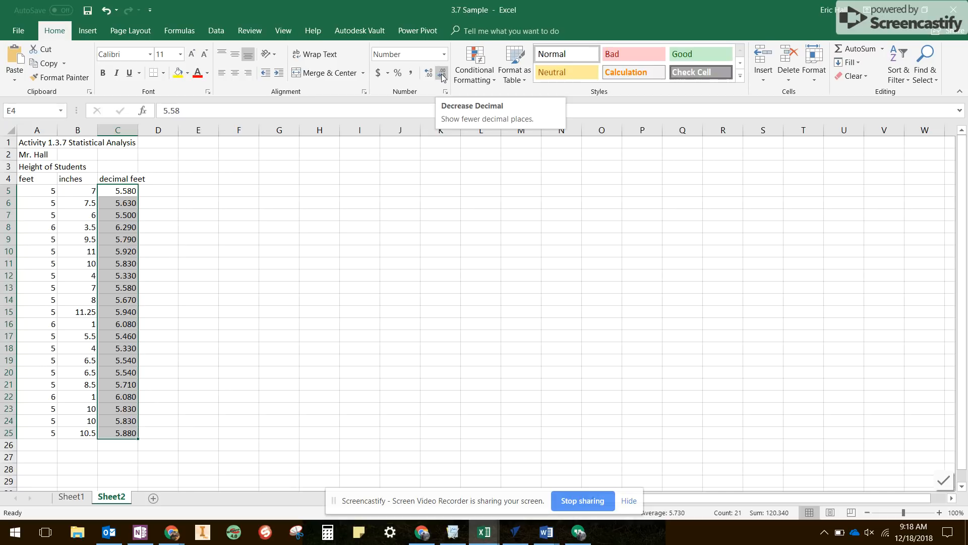
pyautogui.click(442, 75)
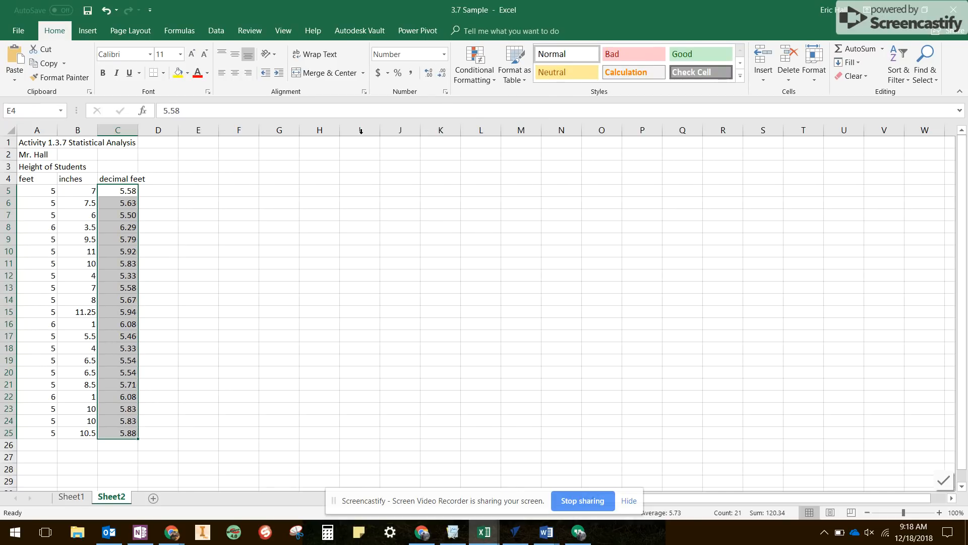
pyautogui.click(190, 191)
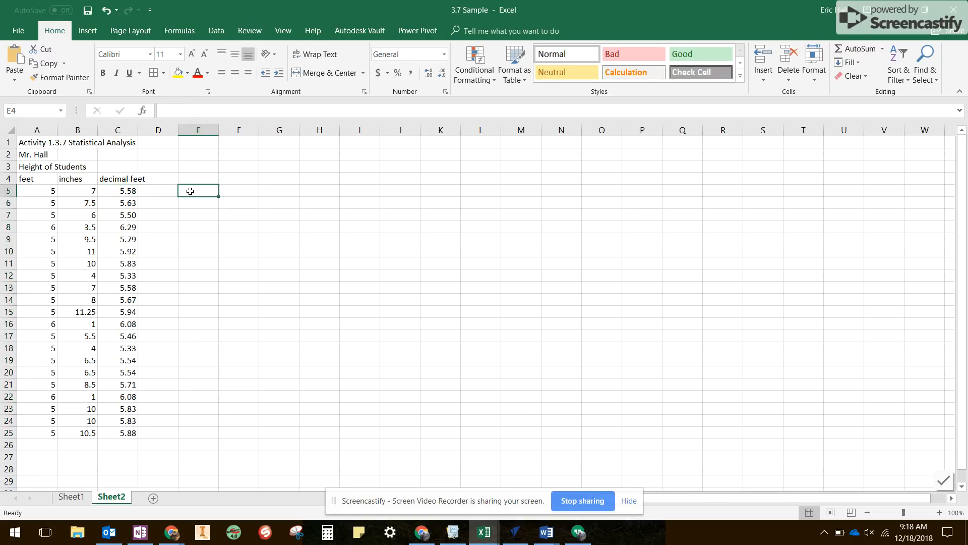
# - Check the finished example on Sheet1, then make the "Height of Students" heading on Sheet2 bold
pyautogui.click(74, 498)
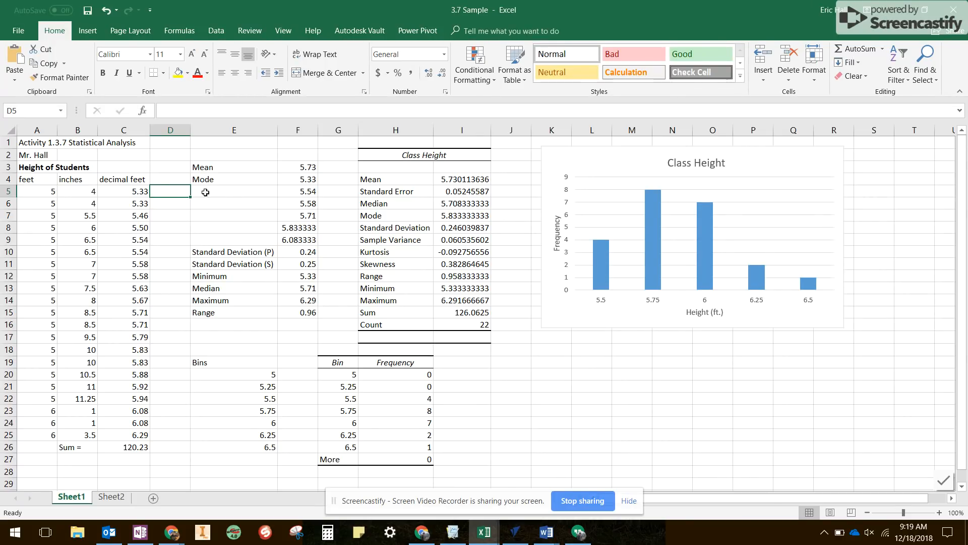
pyautogui.click(116, 501)
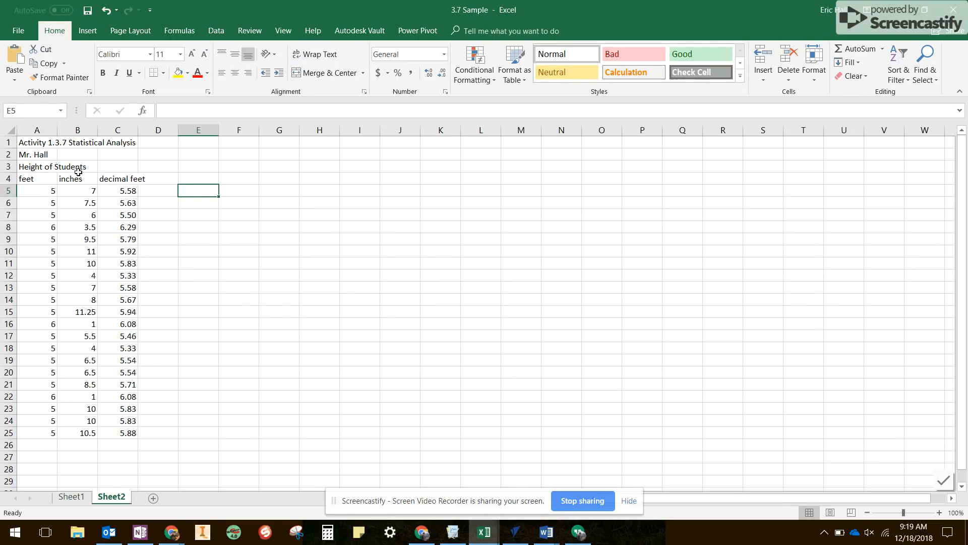
pyautogui.click(31, 168)
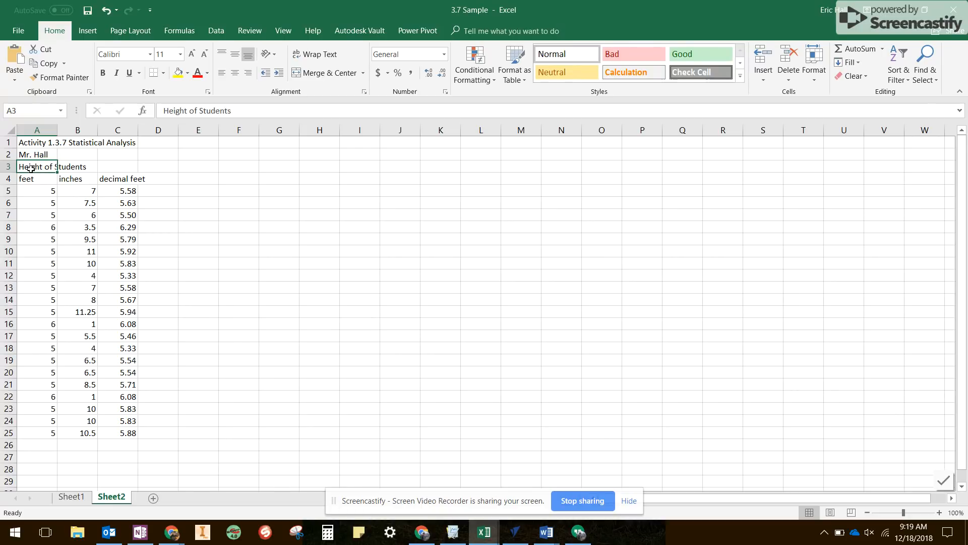
pyautogui.click(103, 72)
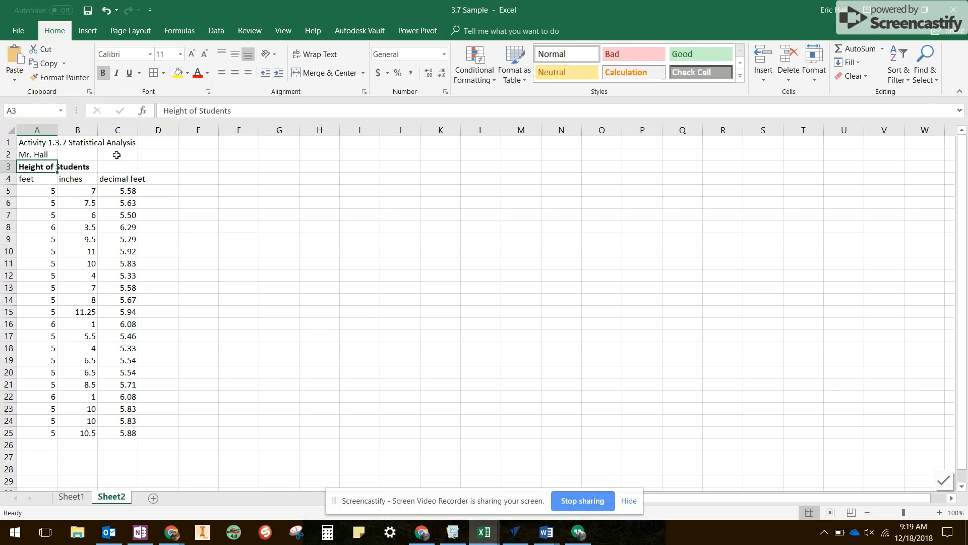
# - Enter the labels Mean, Median and Mode in cells E3, E4 and E5
pyautogui.click(194, 170)
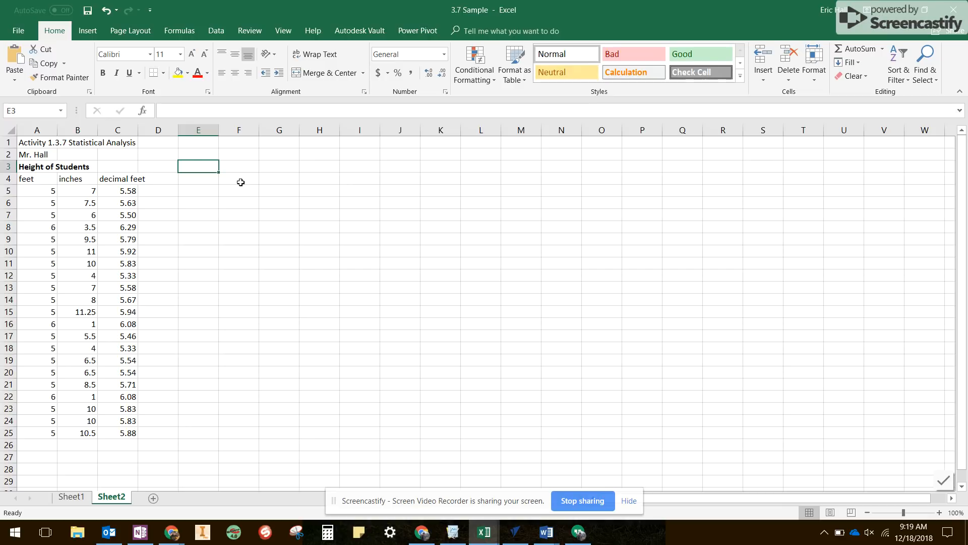
pyautogui.write('Mean')
pyautogui.press('Return')
pyautogui.write('Medi')
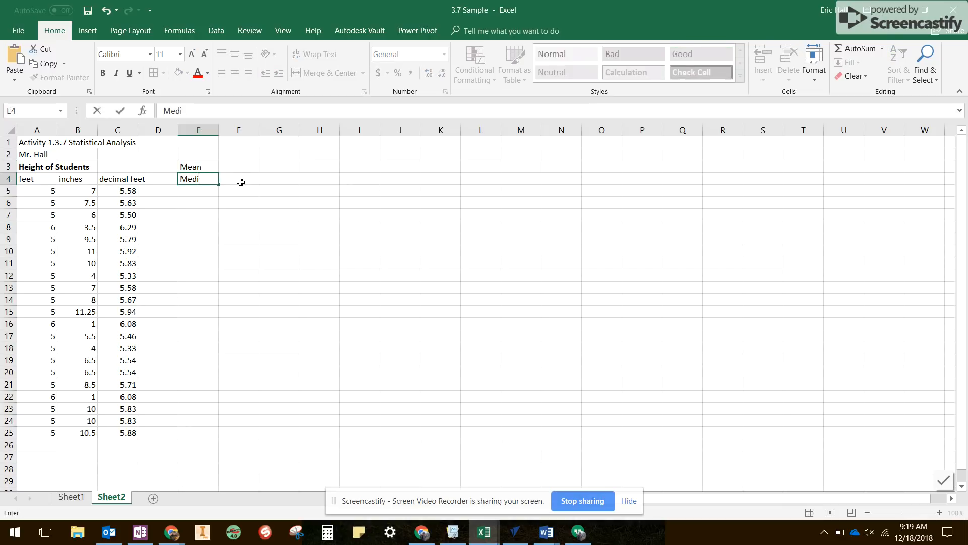
pyautogui.write('an')
pyautogui.press('Return')
pyautogui.write('Mode')
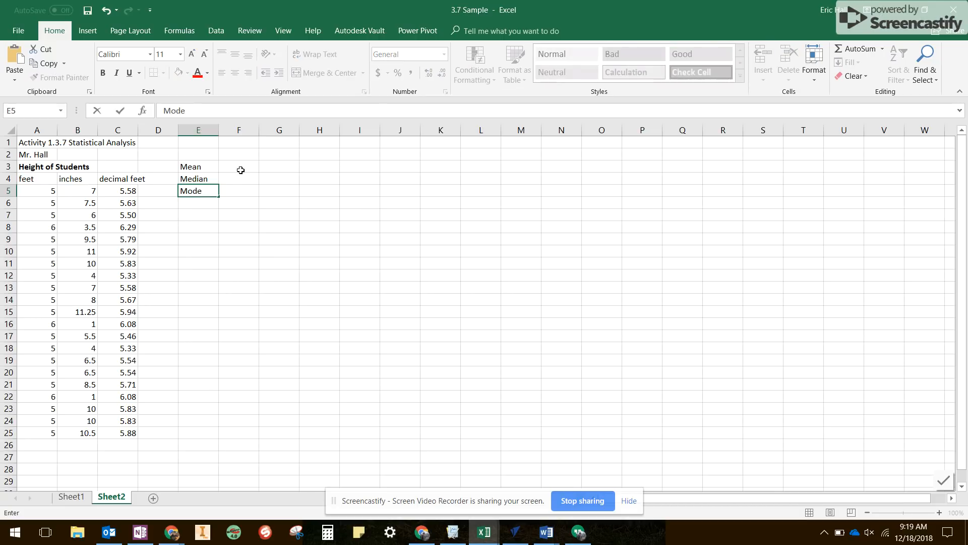
# - Calculate the mean in F3 by finding the AVERAGE function and applying it to C5:C25
pyautogui.click(241, 169)
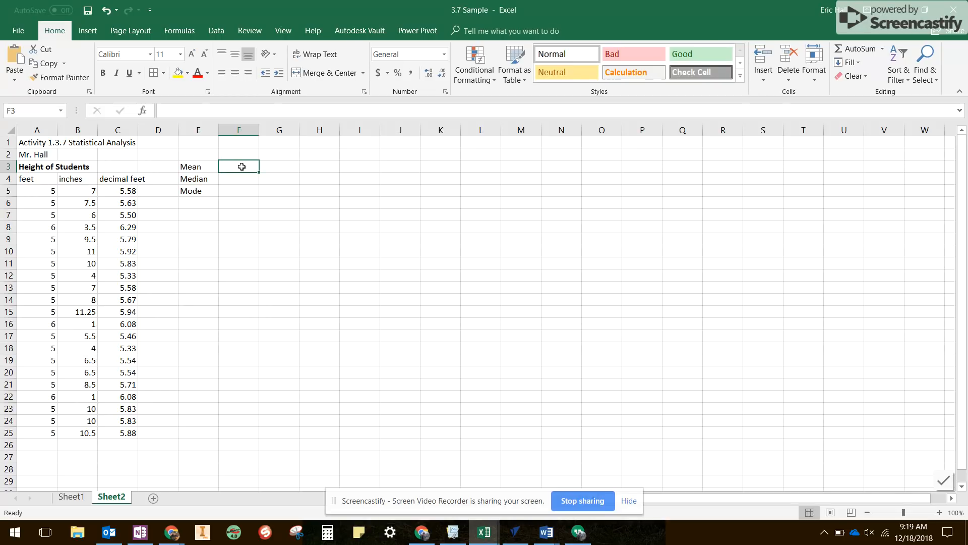
pyautogui.click(143, 111)
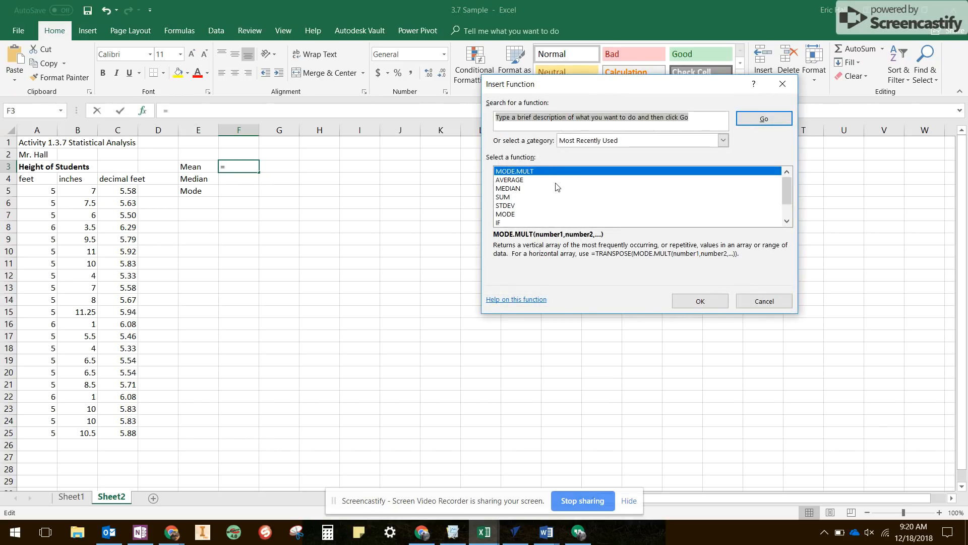
pyautogui.click(705, 120)
pyautogui.moveTo(700, 121); pyautogui.dragTo(490, 122)
pyautogui.write('average')
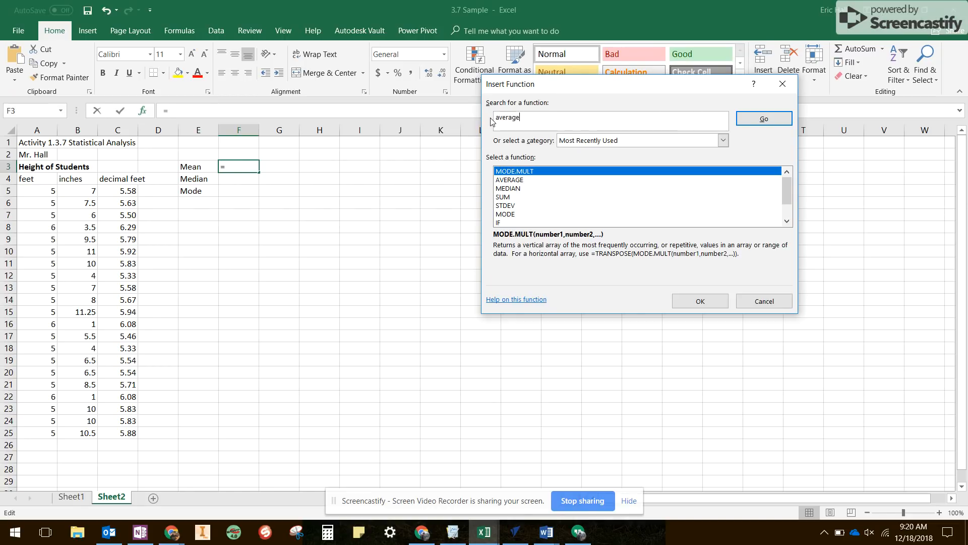
pyautogui.press('Return')
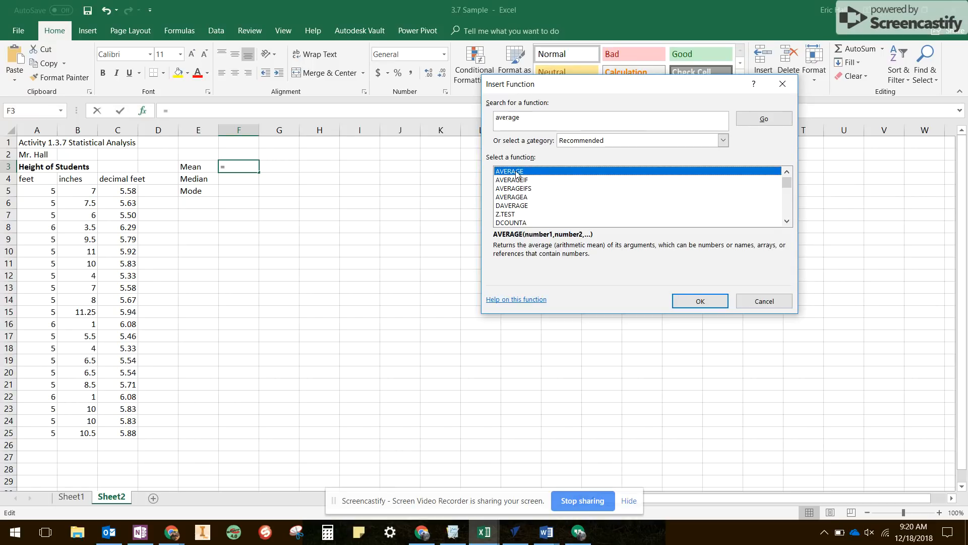
pyautogui.click(706, 300)
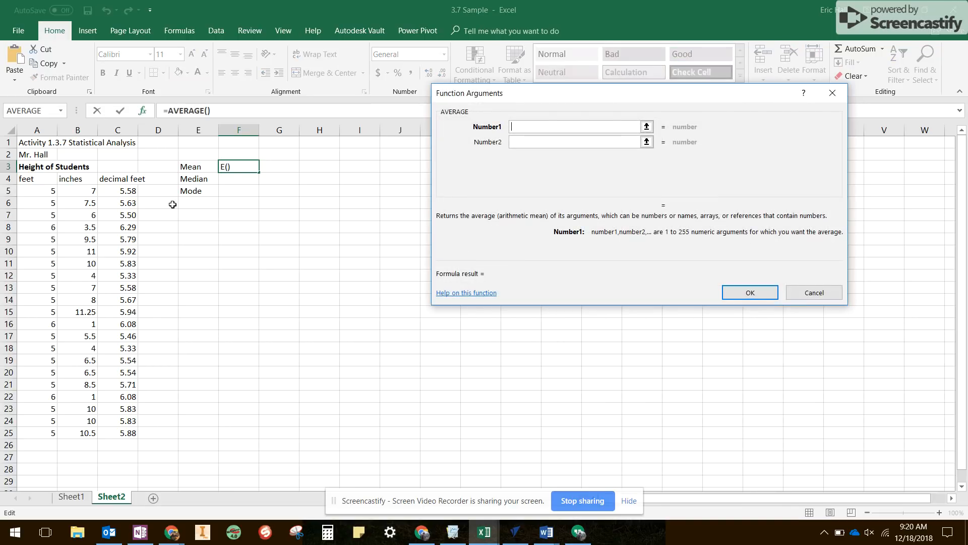
pyautogui.moveTo(129, 191); pyautogui.dragTo(130, 432)
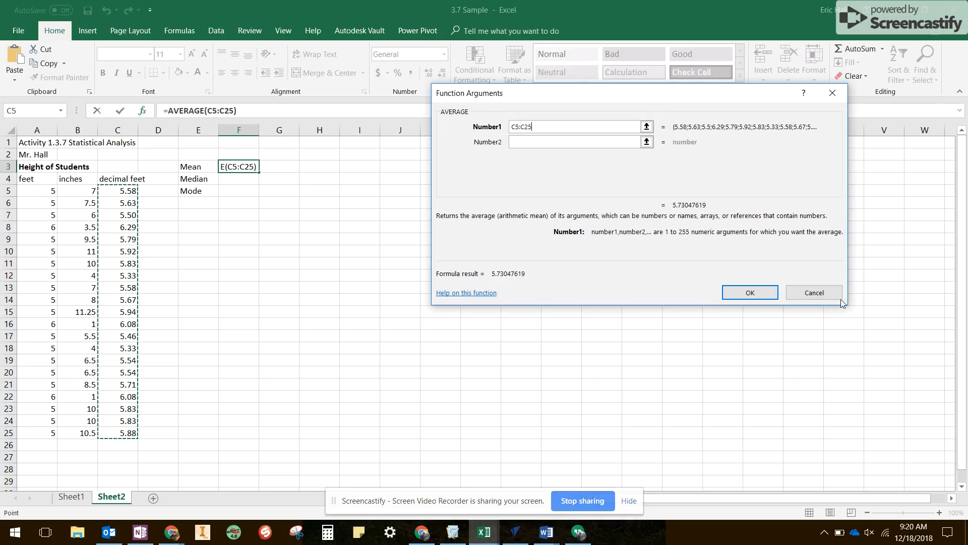
pyautogui.click(755, 294)
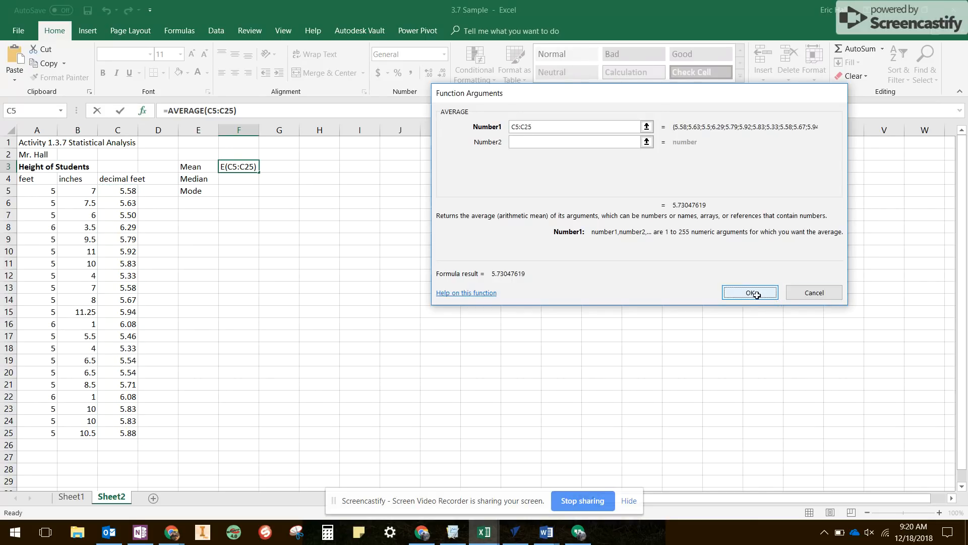
# - Calculate the median in F4 by inserting the MEDIAN function over C5:C25
pyautogui.click(234, 179)
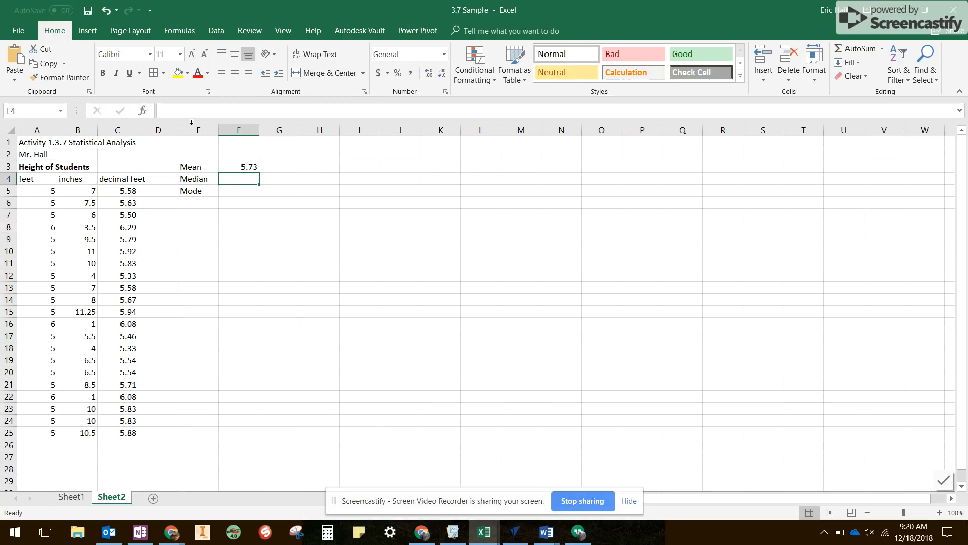
pyautogui.click(144, 112)
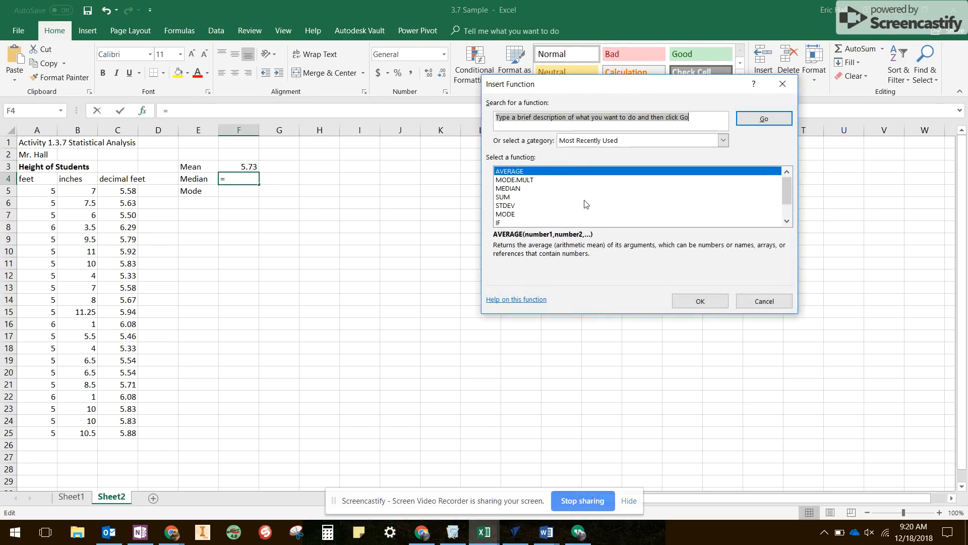
pyautogui.click(510, 189)
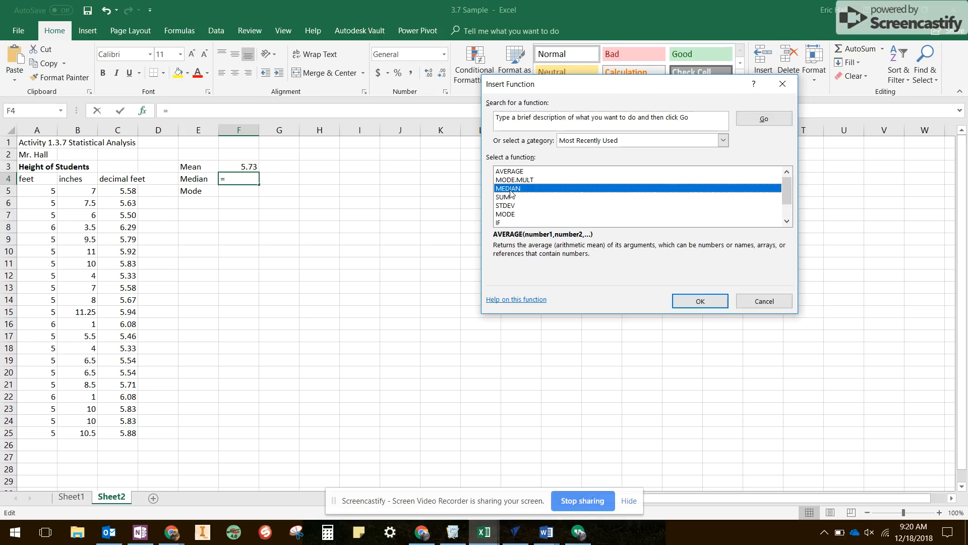
pyautogui.click(699, 302)
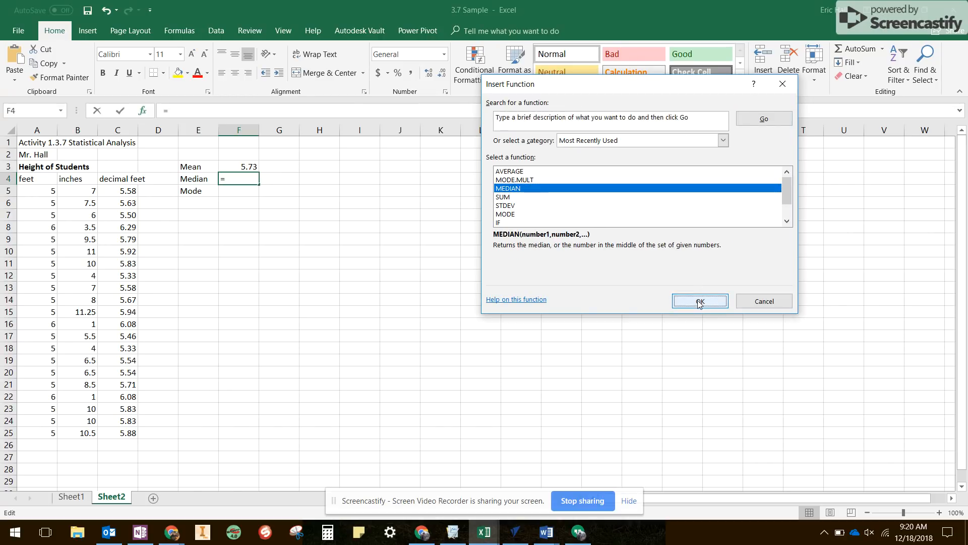
pyautogui.moveTo(134, 192); pyautogui.dragTo(129, 431)
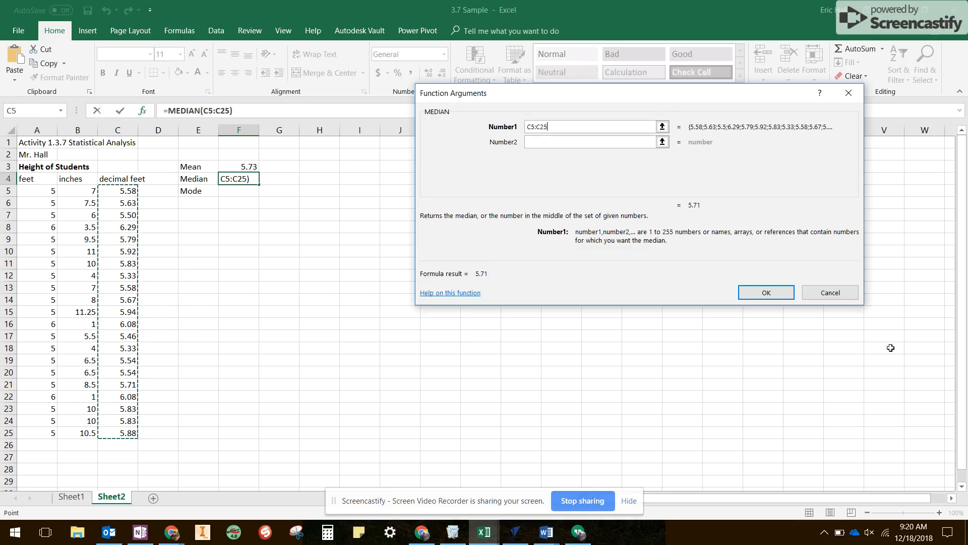
pyautogui.click(773, 295)
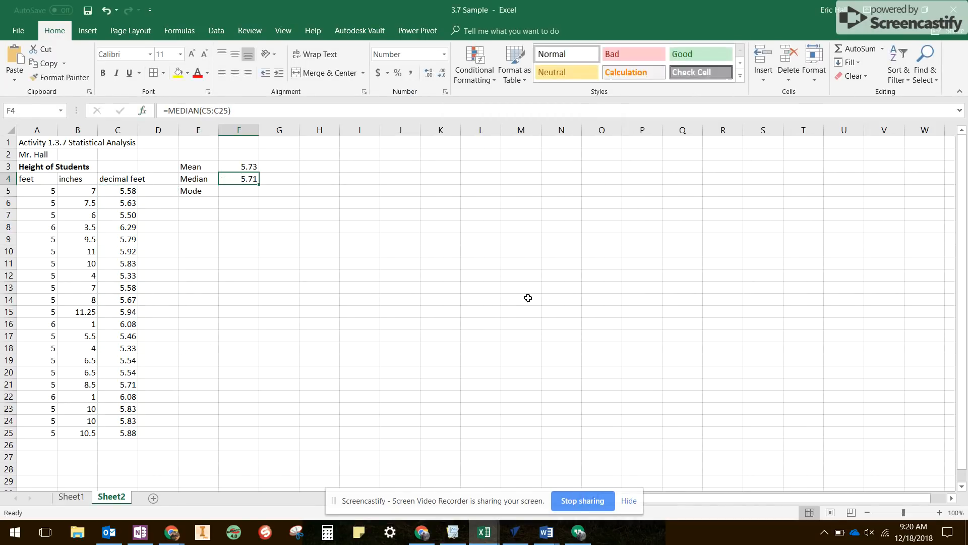
# - Add a filter to the decimal feet data in C4:C25 and sort it smallest to largest, expanding the selection to the adjacent columns
pyautogui.click(244, 192)
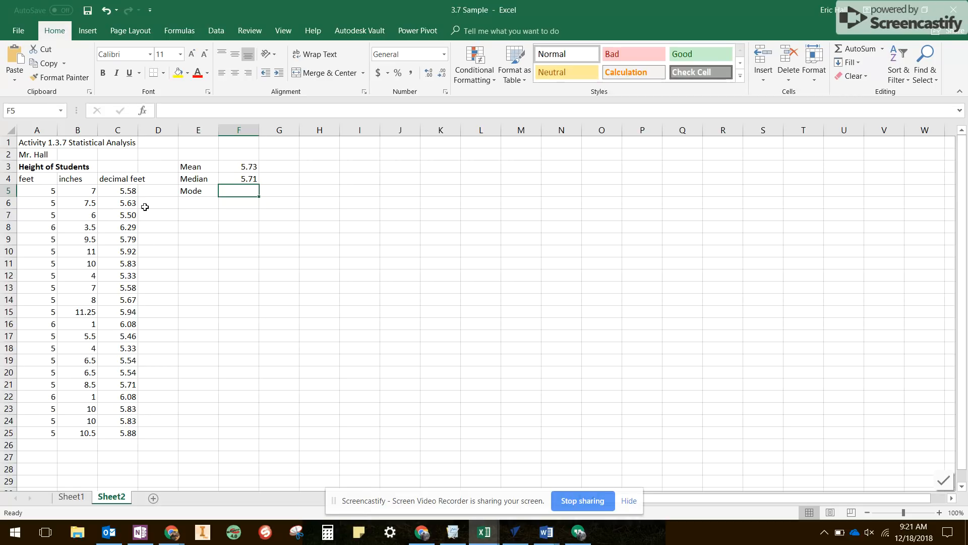
pyautogui.moveTo(121, 180); pyautogui.dragTo(121, 433)
pyautogui.click(121, 179)
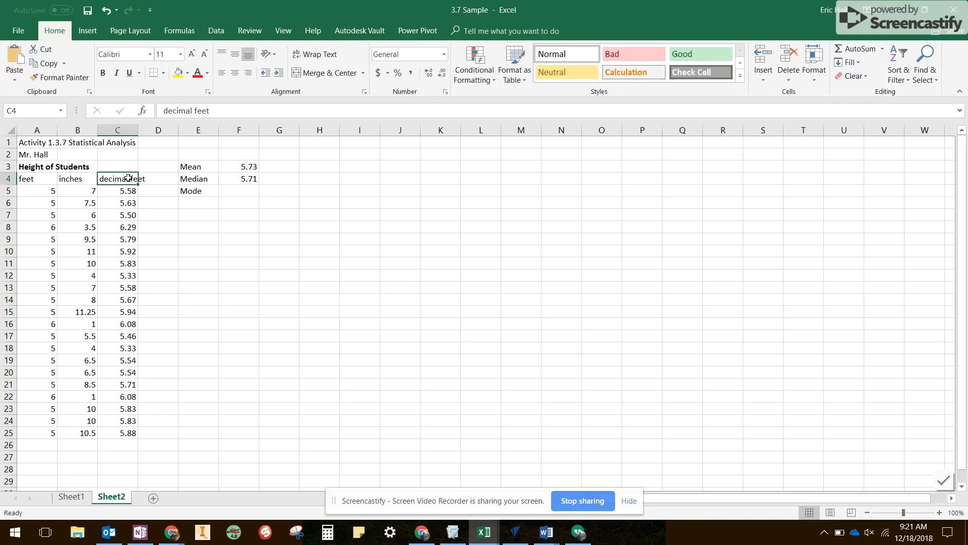
pyautogui.moveTo(129, 177); pyautogui.dragTo(131, 431)
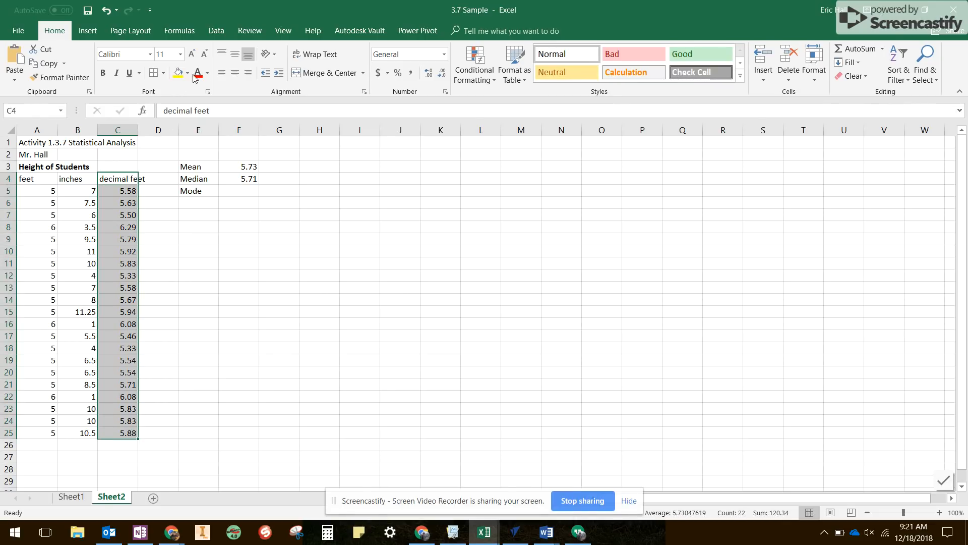
pyautogui.click(216, 32)
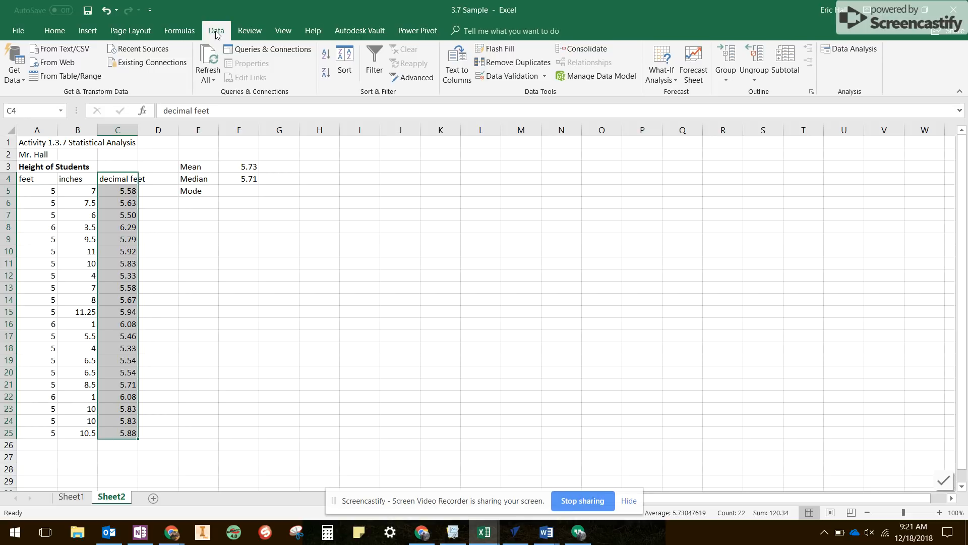
pyautogui.click(373, 63)
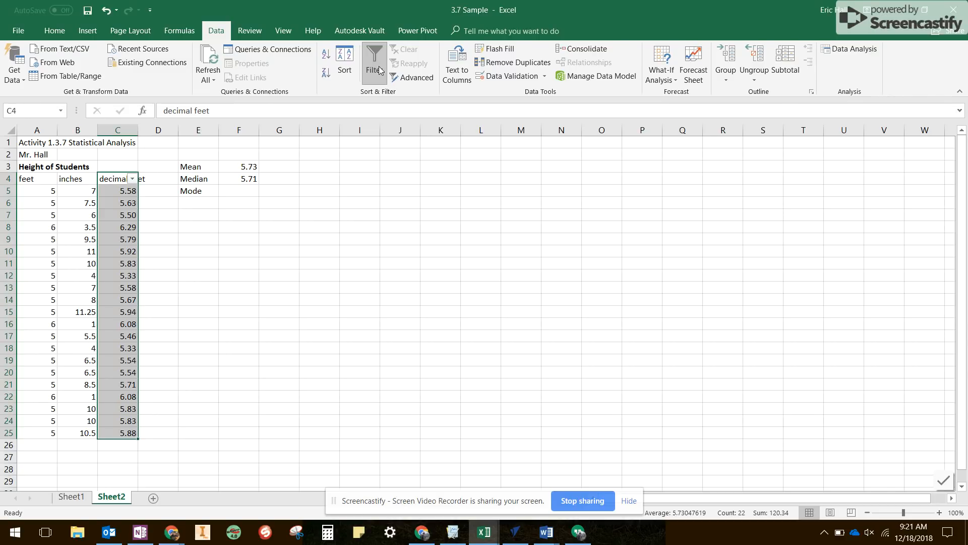
pyautogui.click(133, 179)
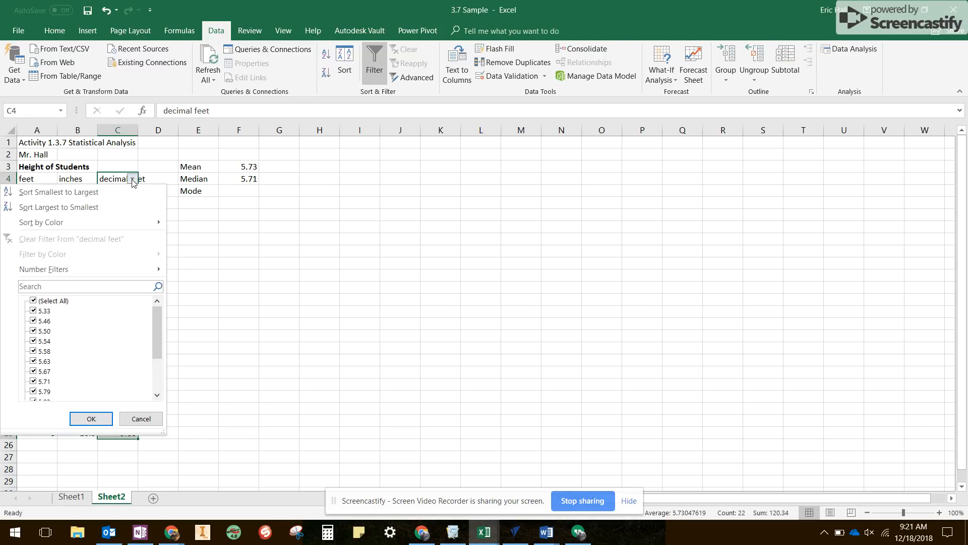
pyautogui.click(43, 193)
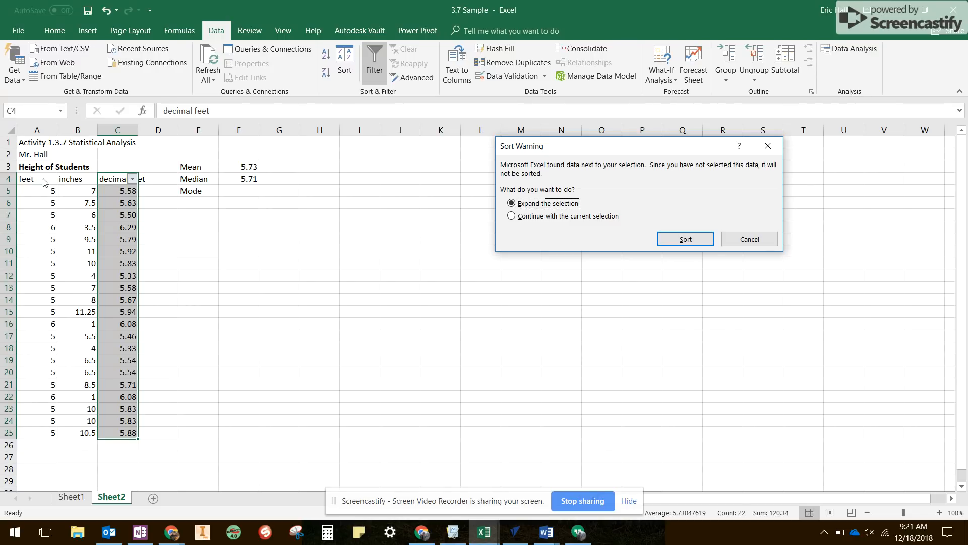
pyautogui.click(683, 242)
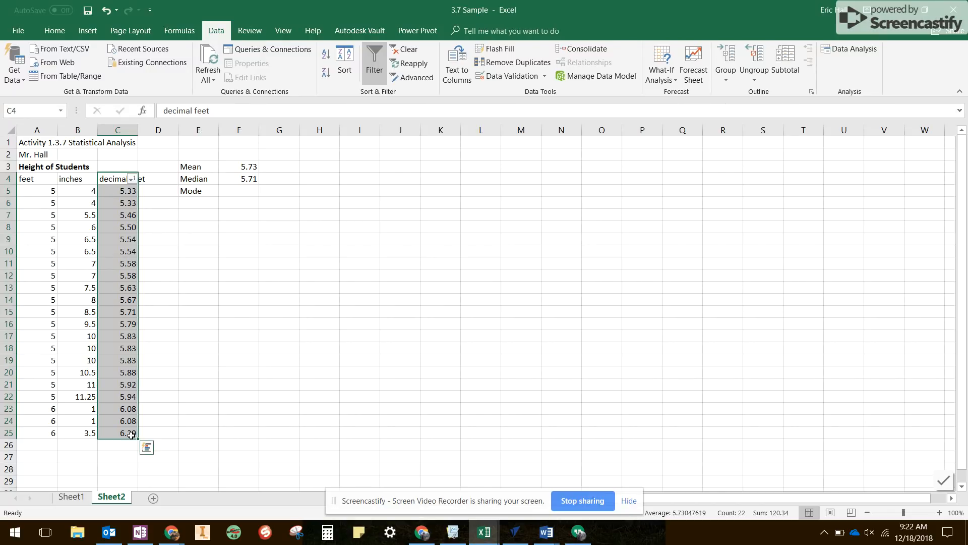
# - Check the sorted decimal heights for repeated values and delete row 19, the third 5.83 entry
pyautogui.click(159, 192)
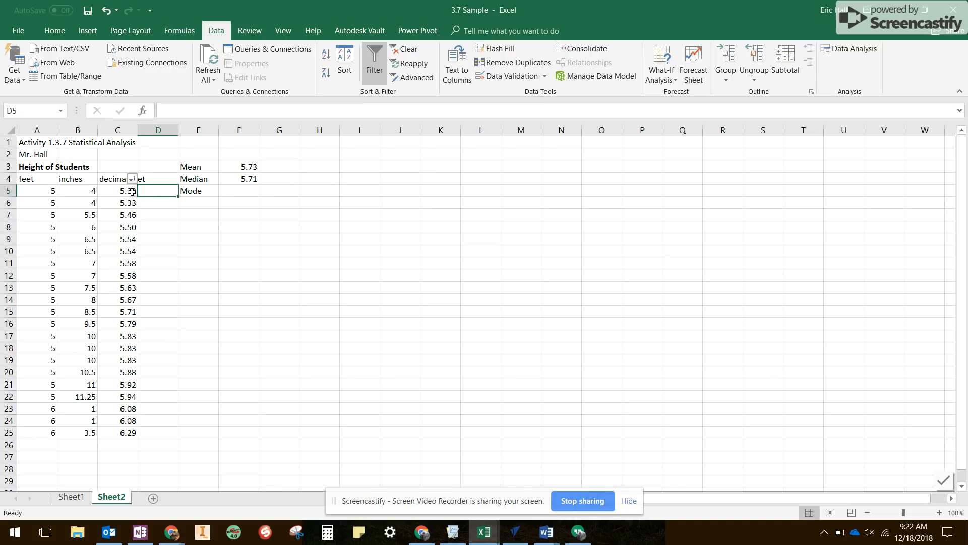
pyautogui.moveTo(132, 192); pyautogui.dragTo(132, 202)
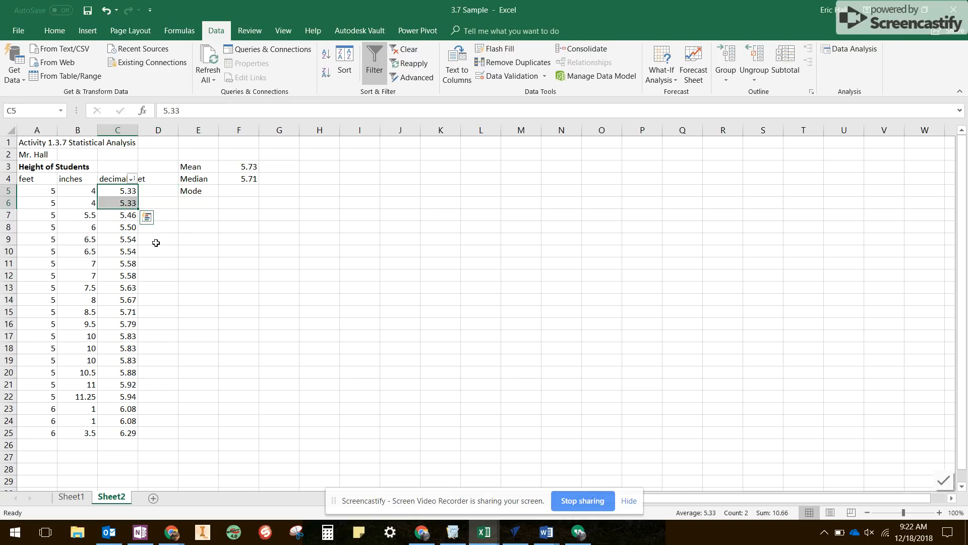
pyautogui.moveTo(133, 241); pyautogui.dragTo(129, 275)
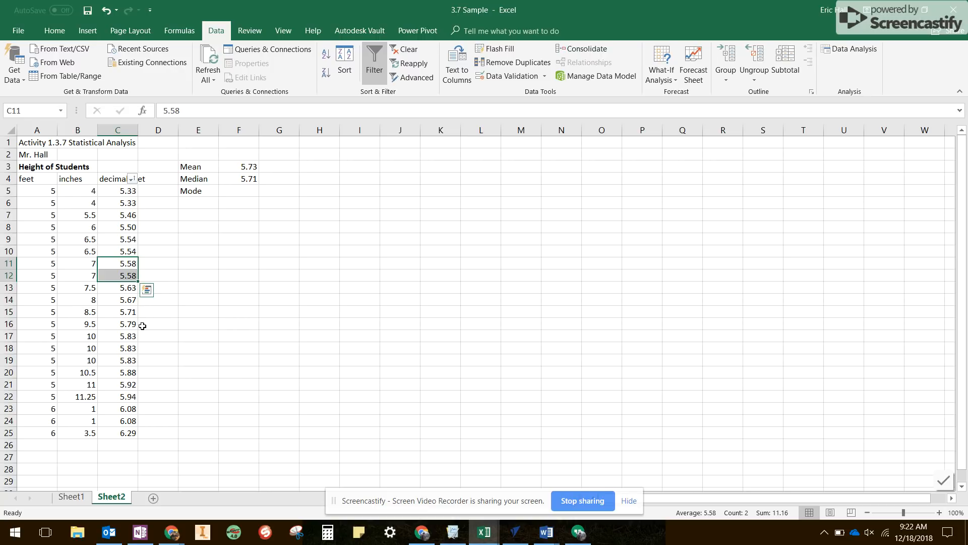
pyautogui.moveTo(129, 336); pyautogui.dragTo(133, 358)
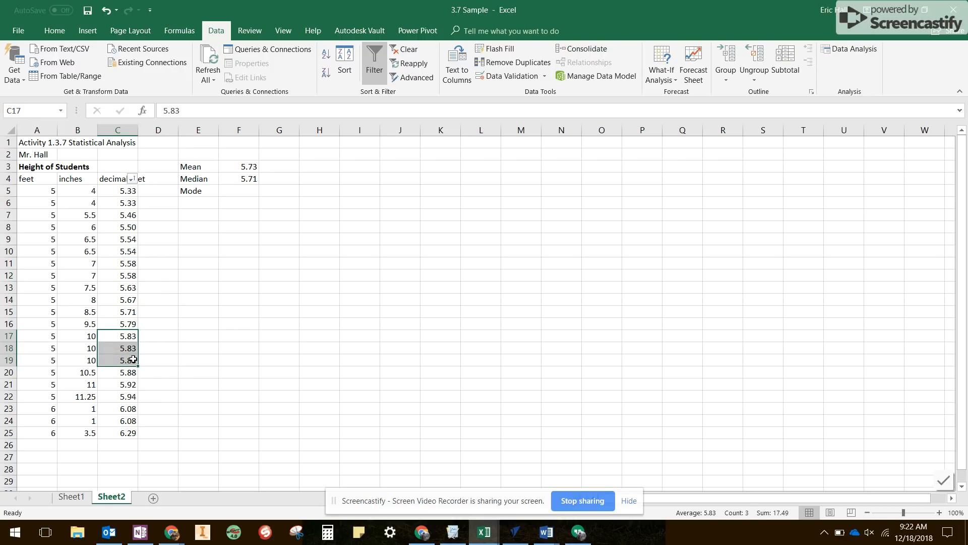
pyautogui.click(11, 358)
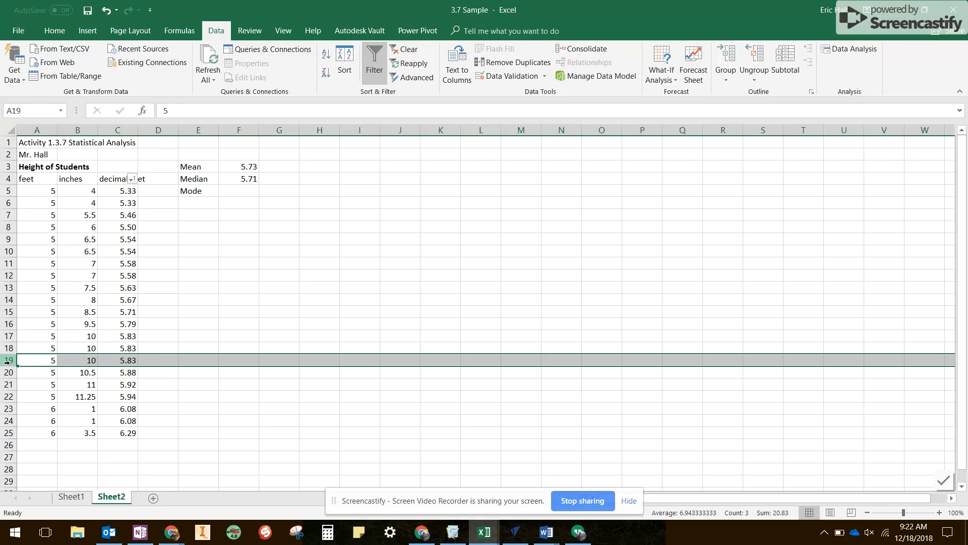
pyautogui.rightClick(7, 361)
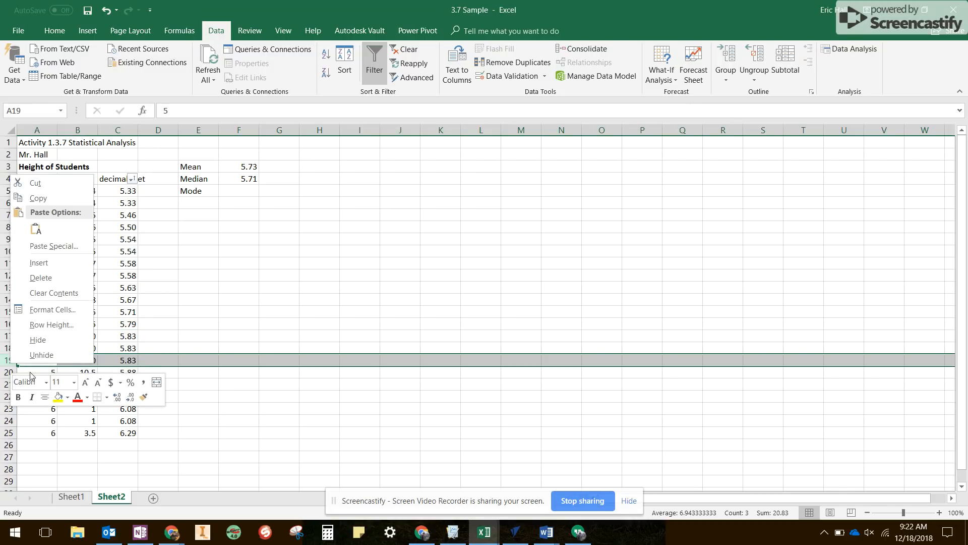
pyautogui.click(50, 278)
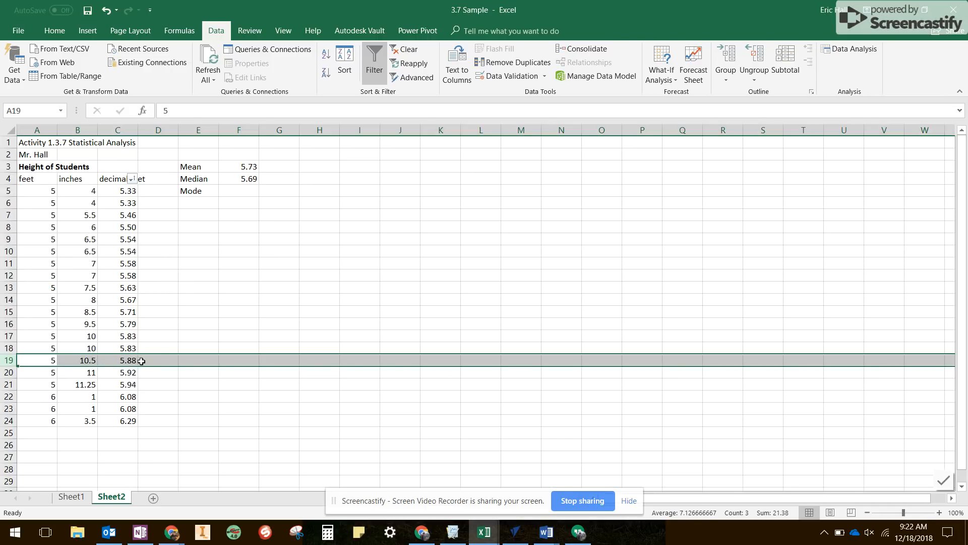
pyautogui.click(132, 336)
pyautogui.moveTo(137, 341); pyautogui.dragTo(140, 348)
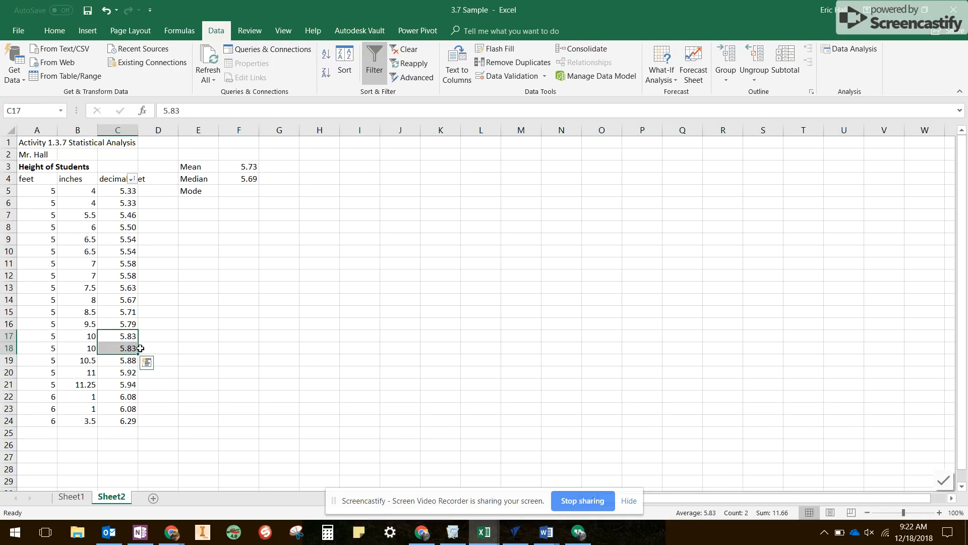
pyautogui.click(133, 399)
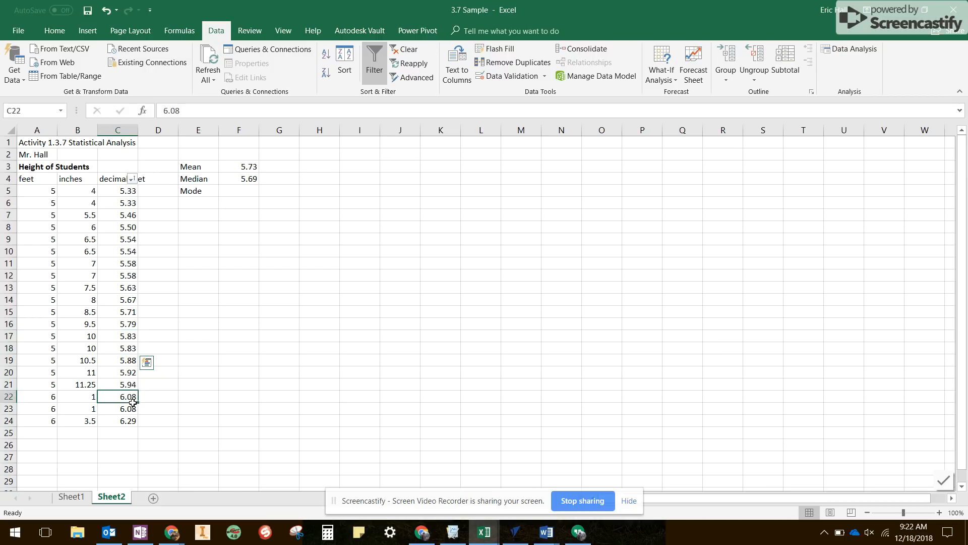
pyautogui.moveTo(138, 402); pyautogui.dragTo(139, 409)
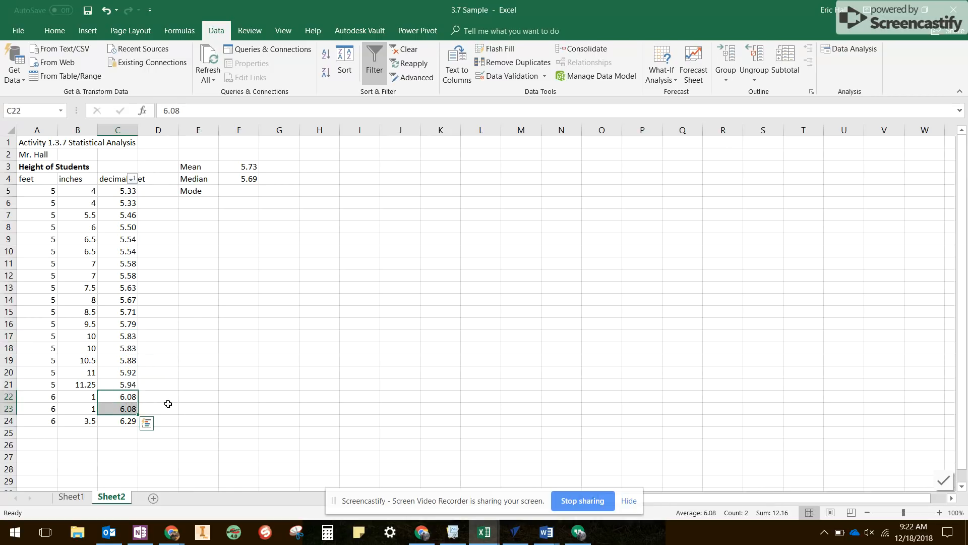
# - Calculate all modes in F5:F9 by inserting MODE.MULT over C5:C24 as an array formula
pyautogui.click(250, 192)
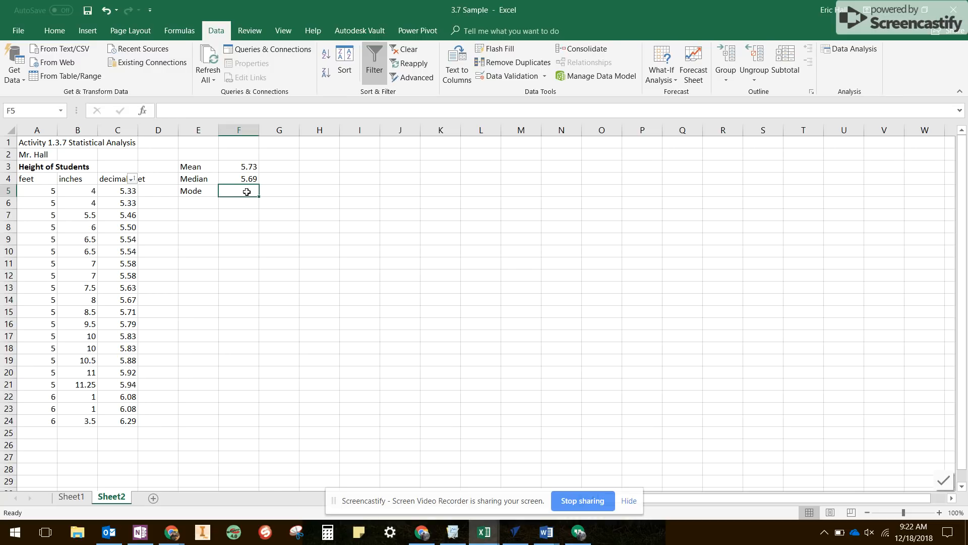
pyautogui.moveTo(247, 194); pyautogui.dragTo(252, 237)
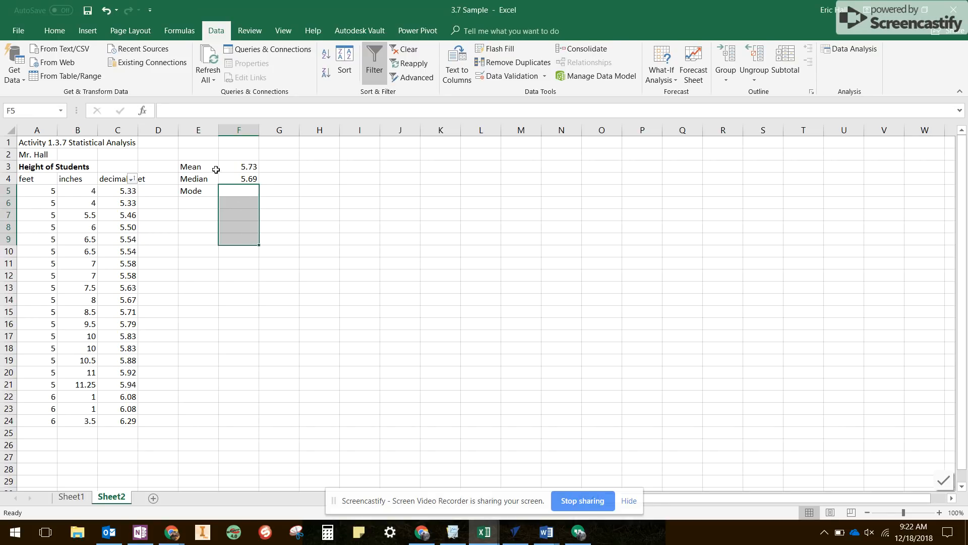
pyautogui.click(143, 110)
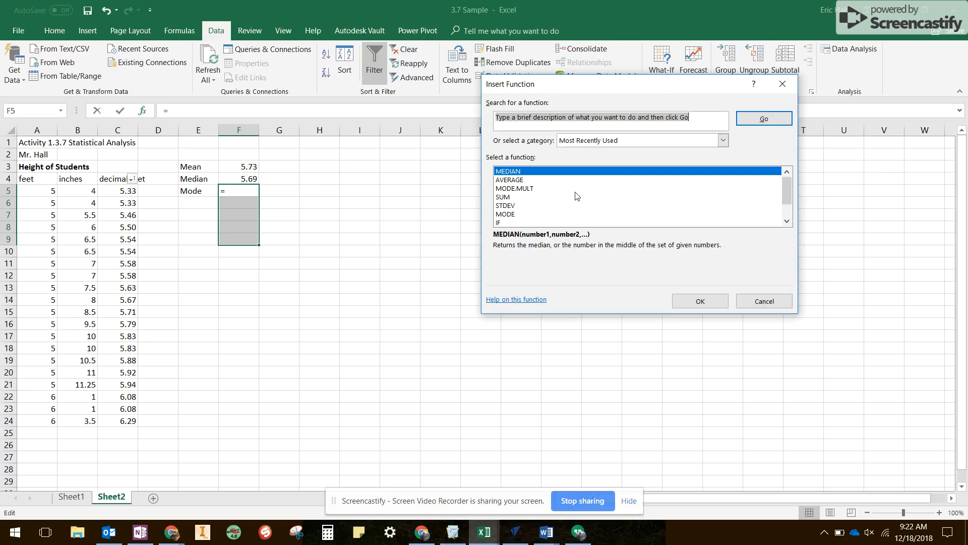
pyautogui.click(531, 189)
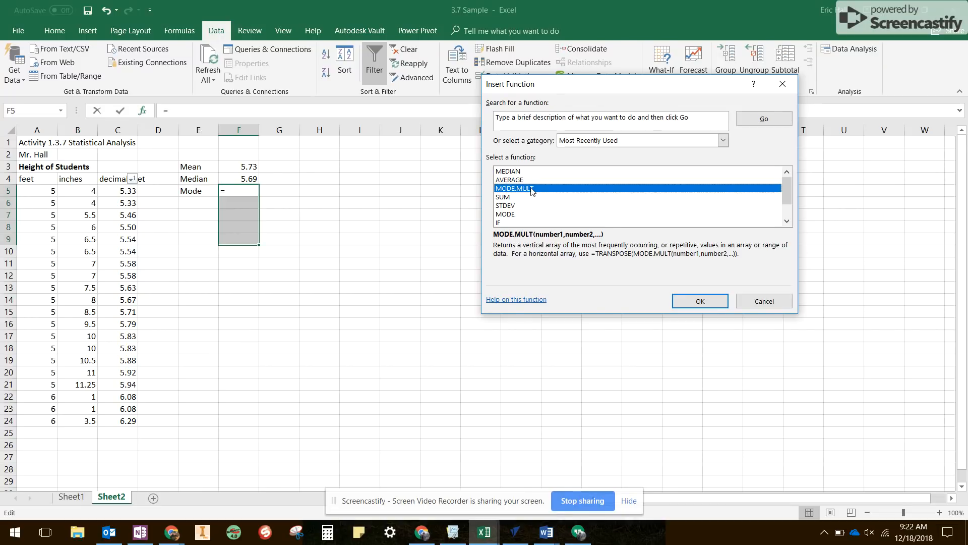
pyautogui.click(713, 303)
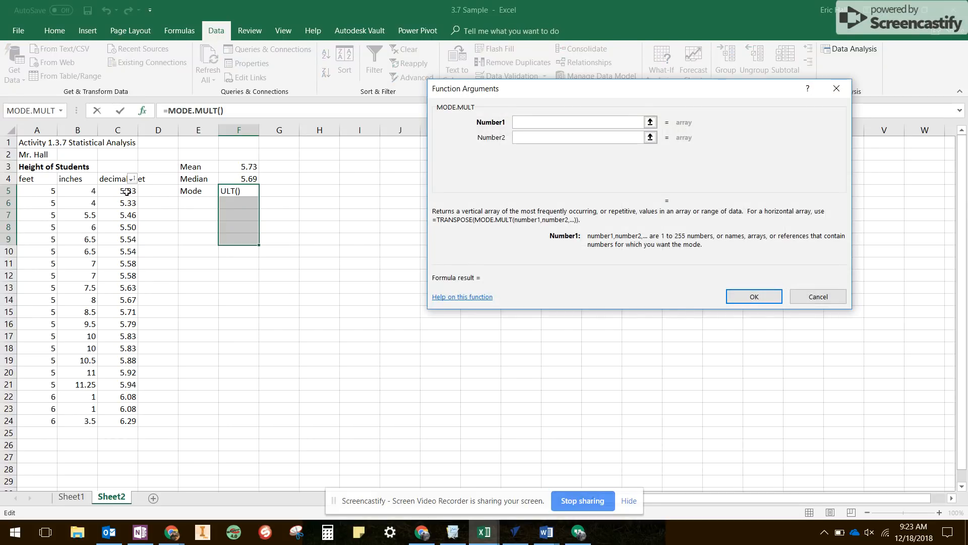
pyautogui.moveTo(126, 191); pyautogui.dragTo(135, 422)
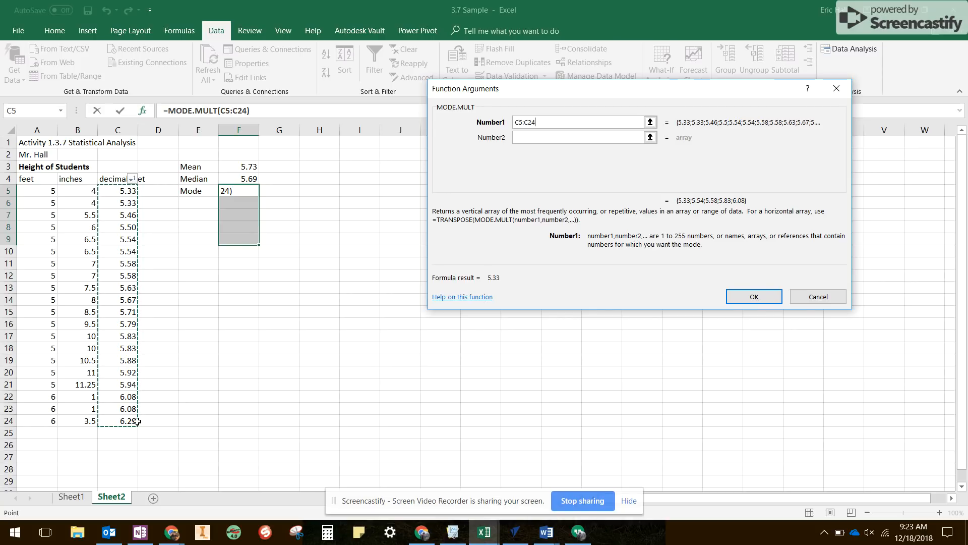
pyautogui.hotkey('ctrl', 'shift', 'Return')
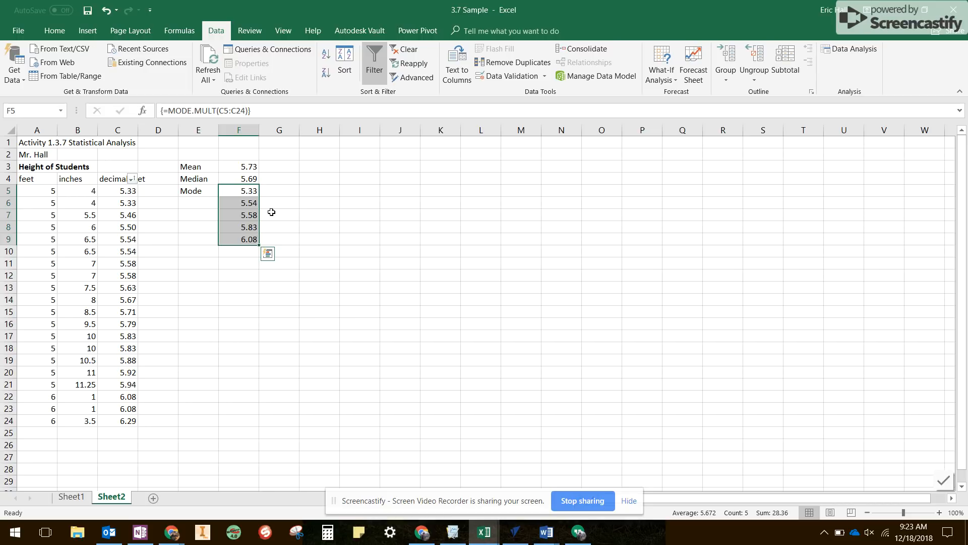
pyautogui.click(250, 251)
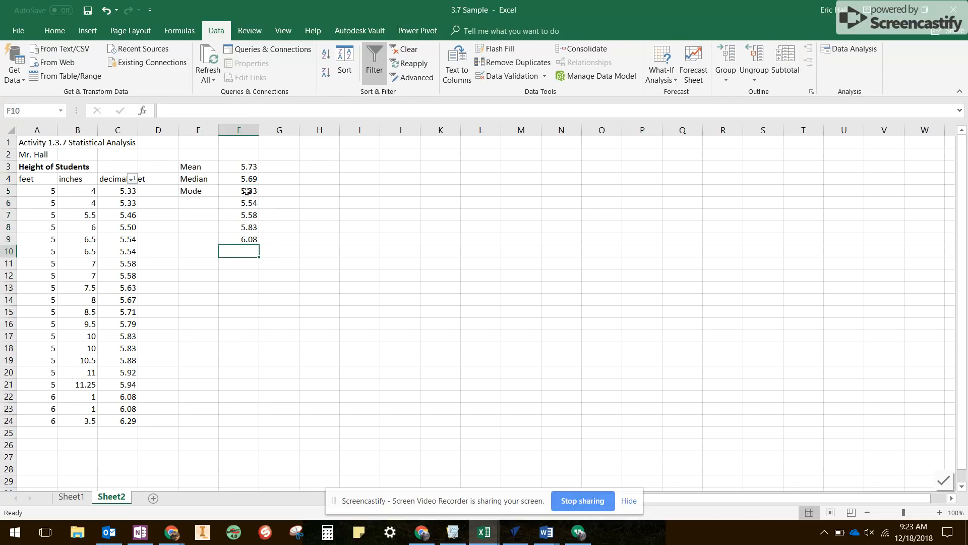
# - Enter MODE.MULT over C5:C24 as an array formula in the longer range G5:G14
pyautogui.moveTo(247, 191); pyautogui.dragTo(247, 239)
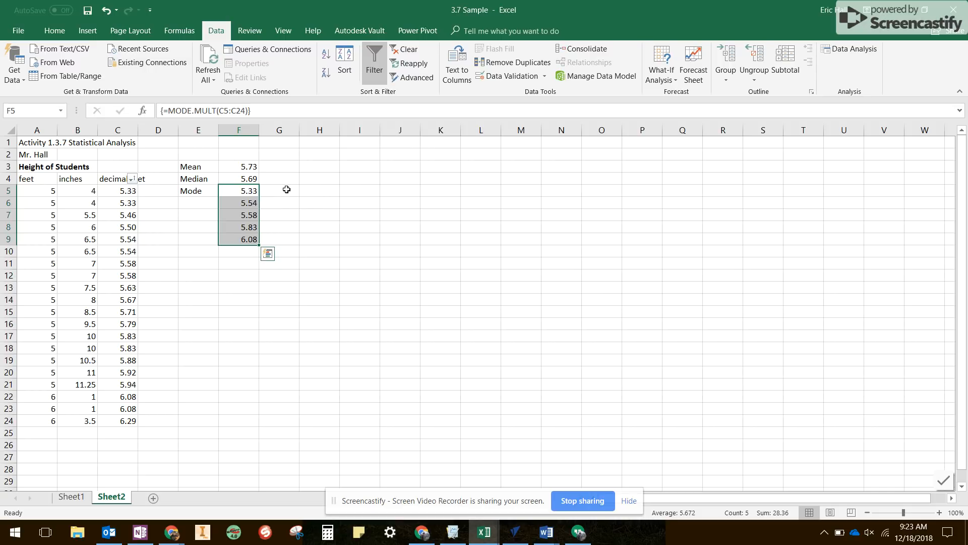
pyautogui.moveTo(286, 189); pyautogui.dragTo(292, 303)
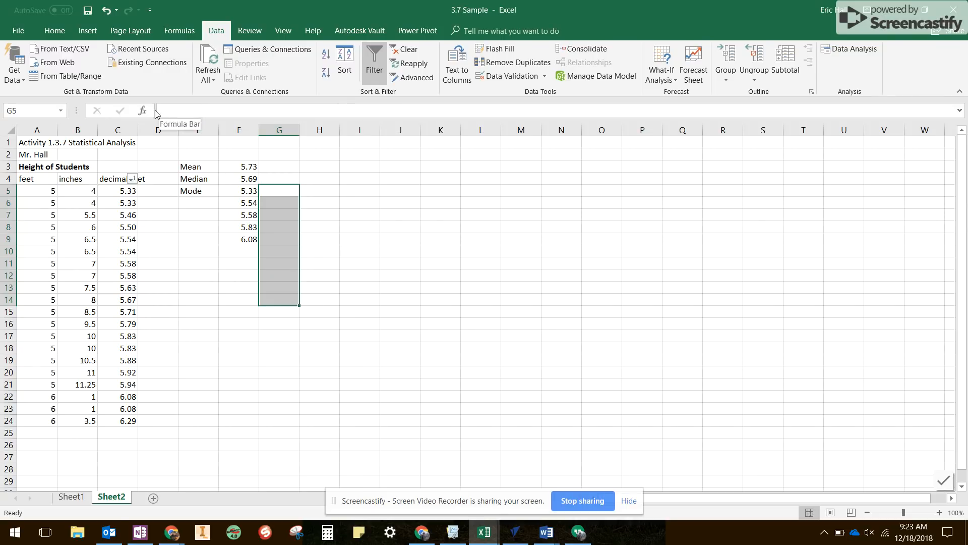
pyautogui.click(142, 110)
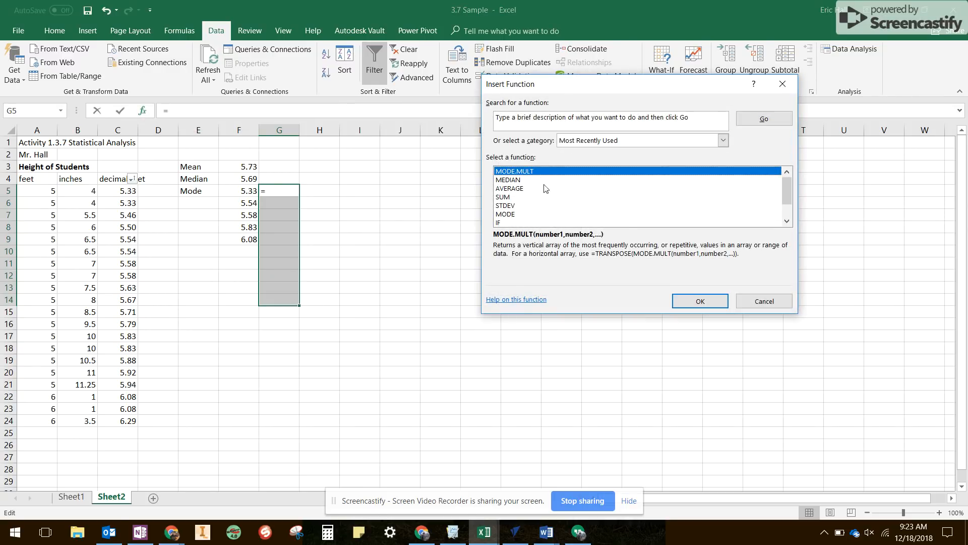
pyautogui.click(698, 300)
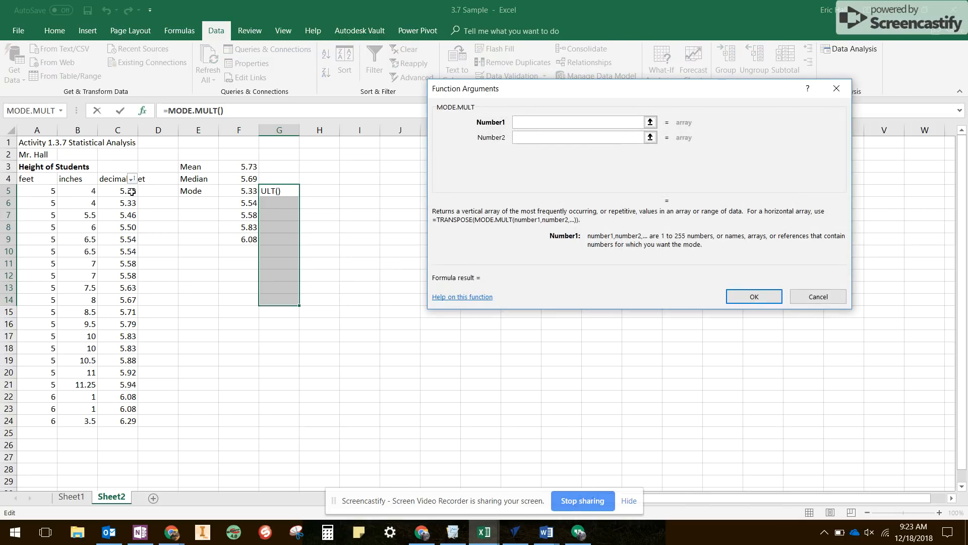
pyautogui.moveTo(123, 192); pyautogui.dragTo(128, 420)
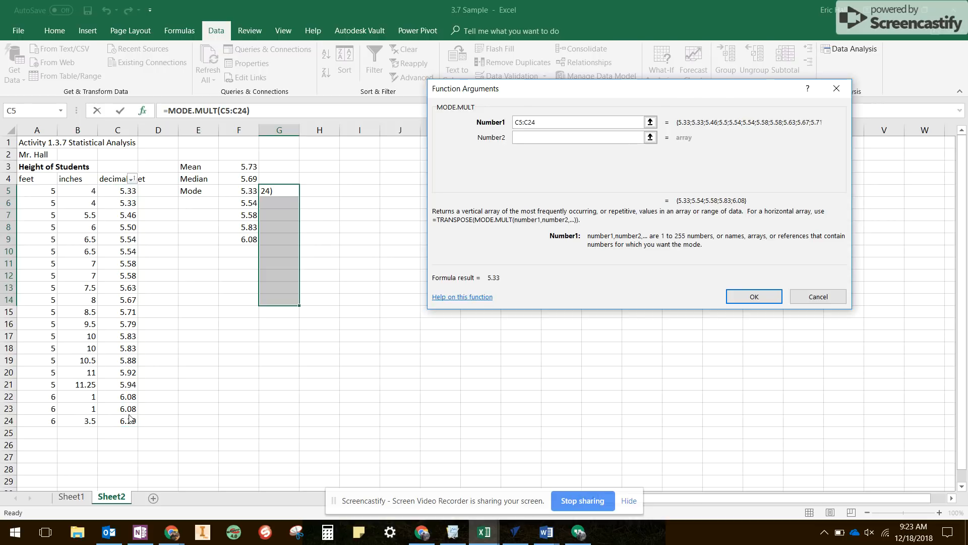
pyautogui.hotkey('ctrl', 'shift', 'Return')
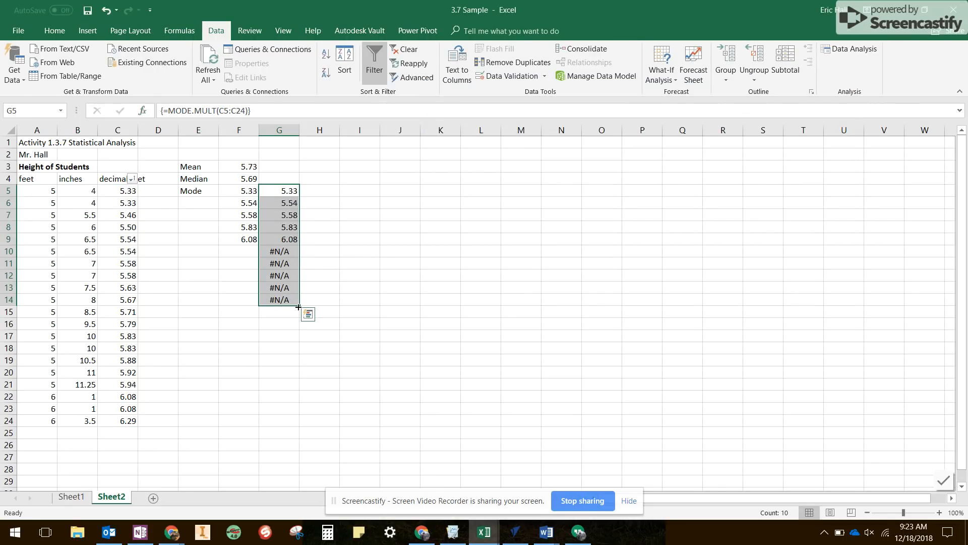
# - Try to shrink the mode array in G5:G14 to G5:G9
pyautogui.moveTo(299, 306); pyautogui.dragTo(298, 253)
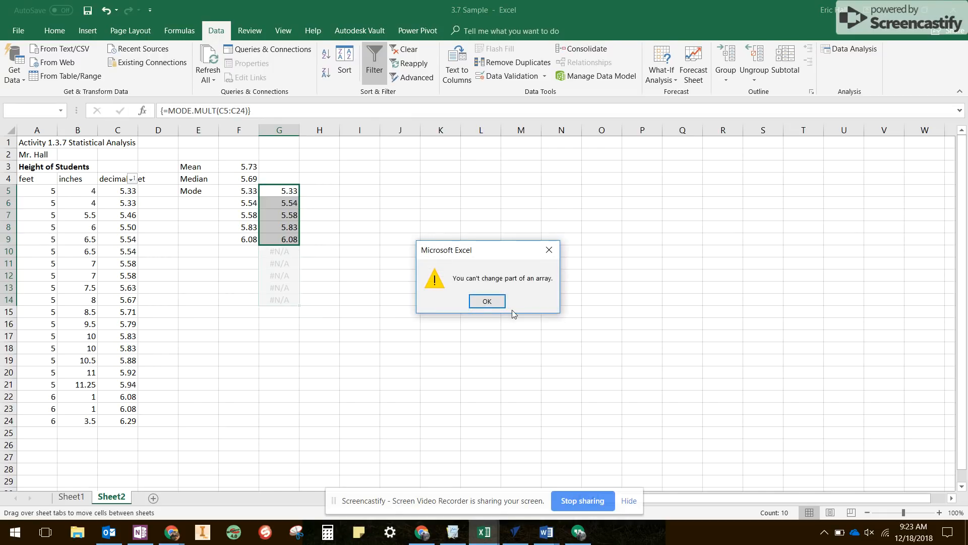
pyautogui.click(487, 301)
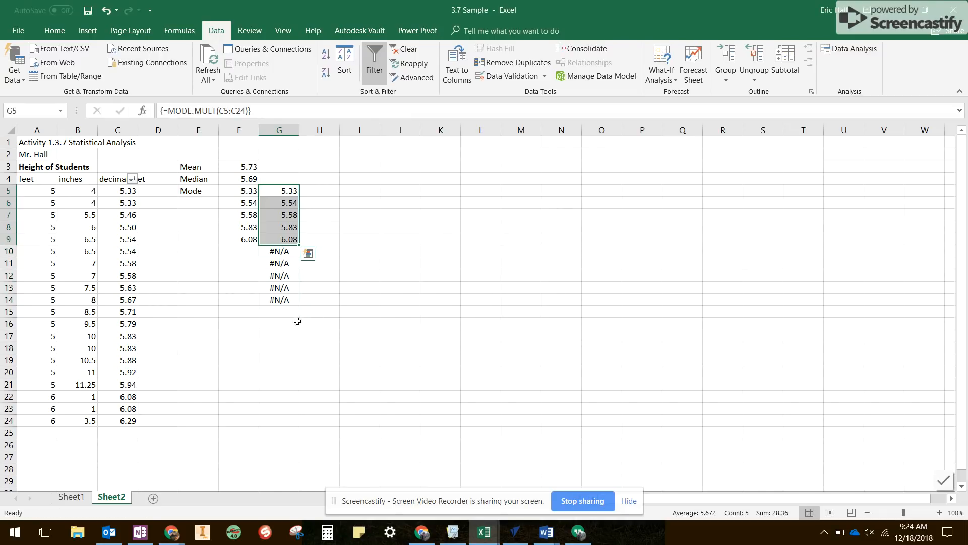
pyautogui.click(245, 332)
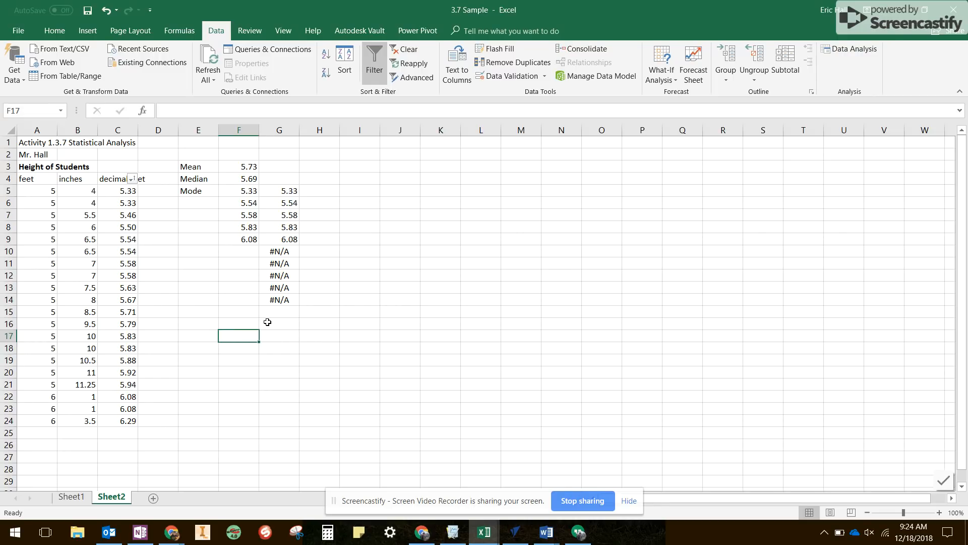
# - Label E16 as Range and calculate it in F16 by subtracting the smallest height in C5 from the largest in C24
pyautogui.click(204, 322)
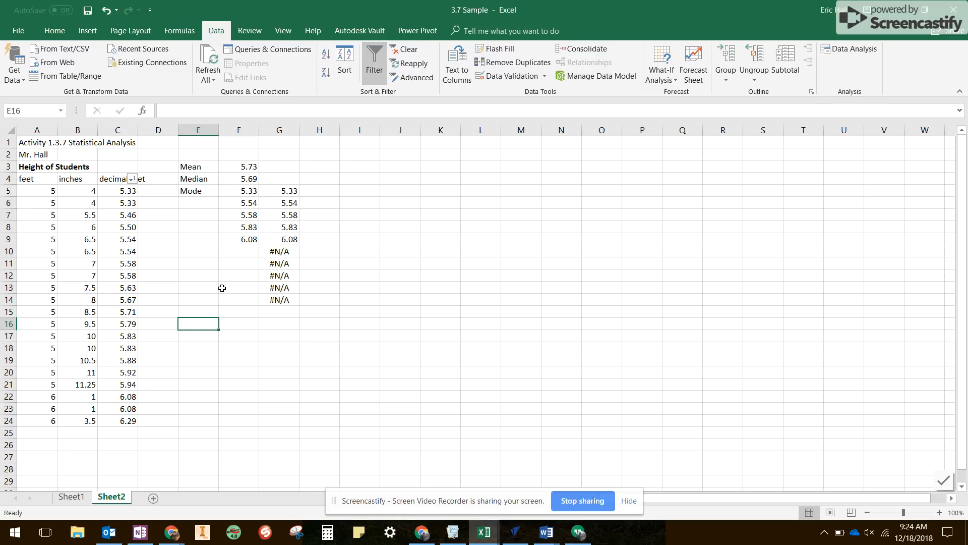
pyautogui.write('Range')
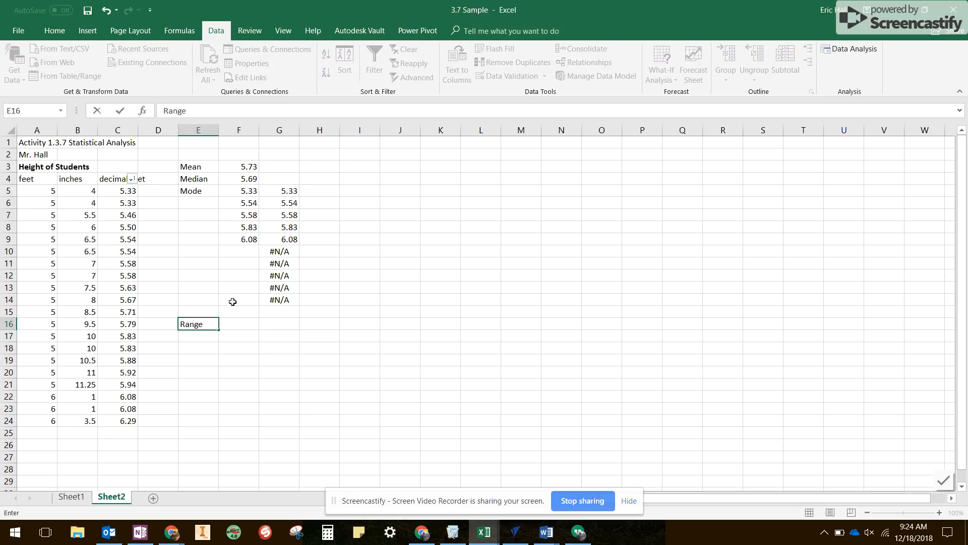
pyautogui.click(244, 325)
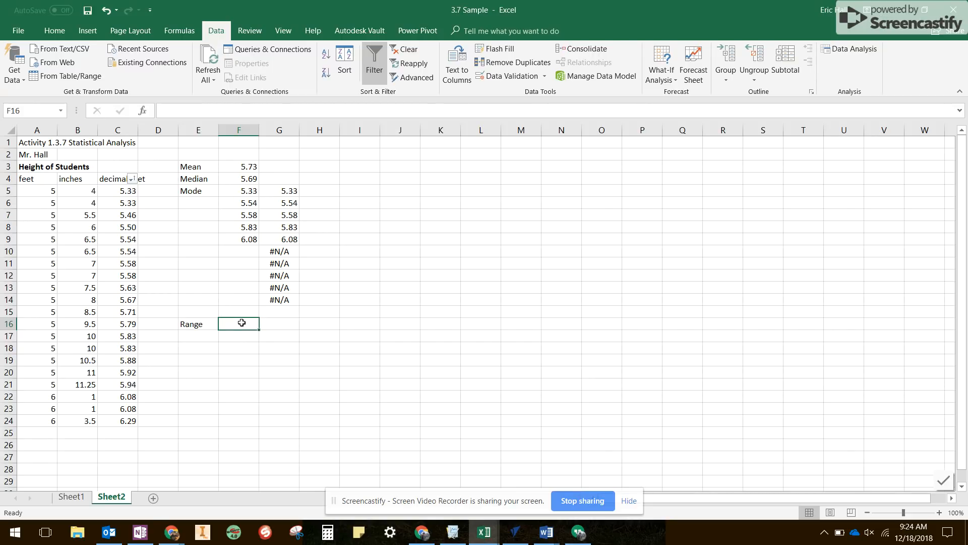
pyautogui.write('=')
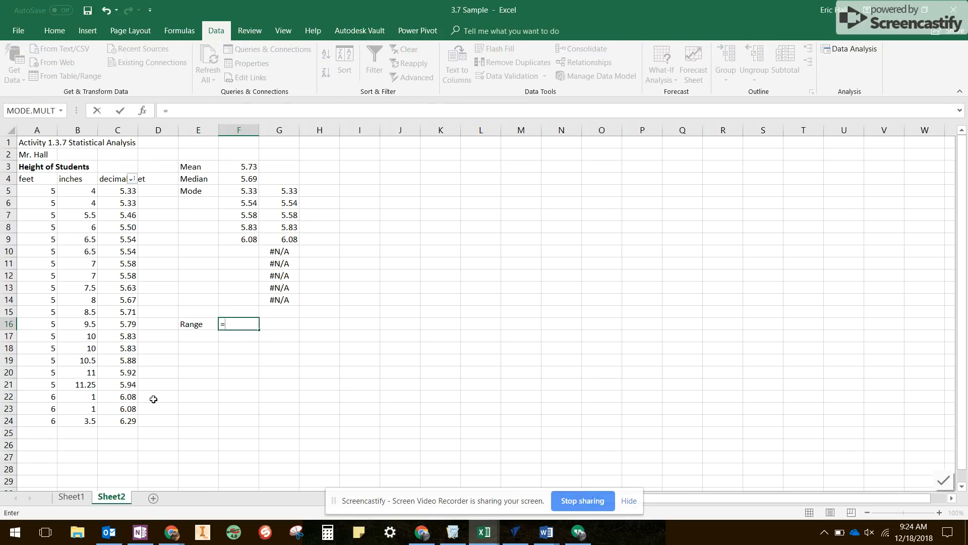
pyautogui.click(131, 419)
pyautogui.write('-')
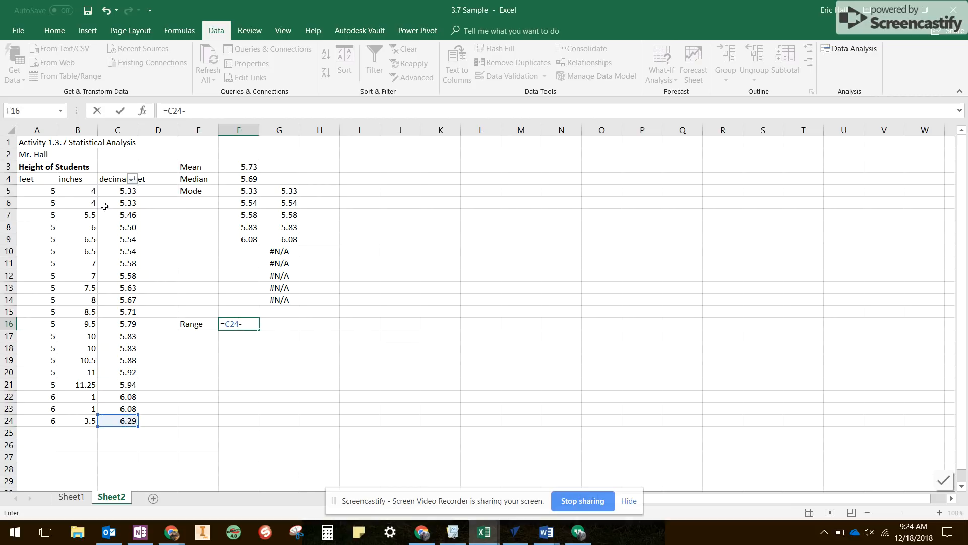
pyautogui.click(119, 190)
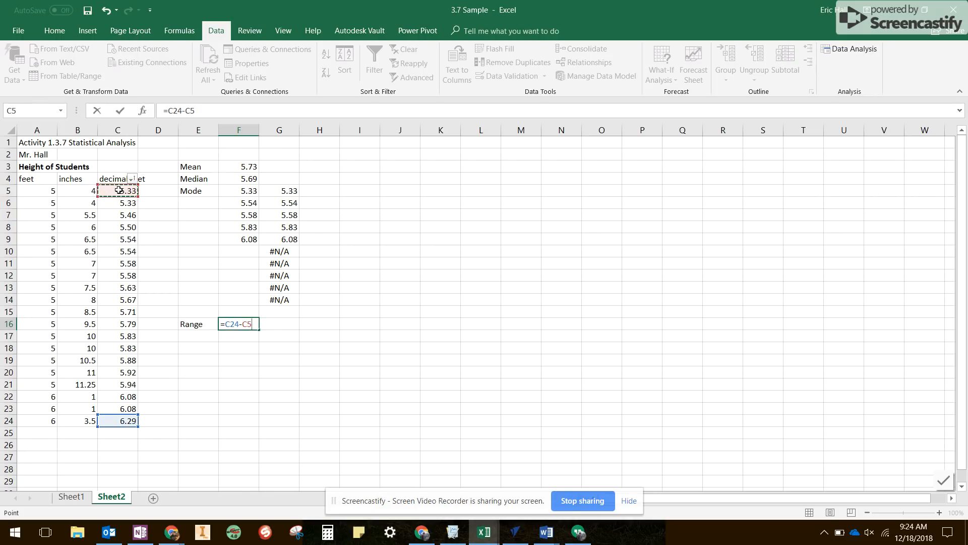
pyautogui.press('Return')
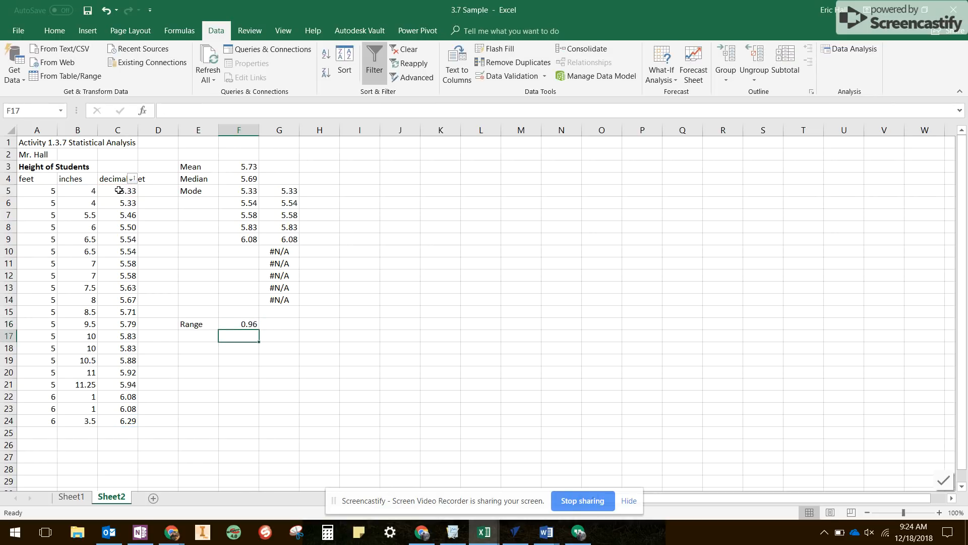
# - Insert the STDEV function in E17 over the decimal heights in C5:C24
pyautogui.click(195, 334)
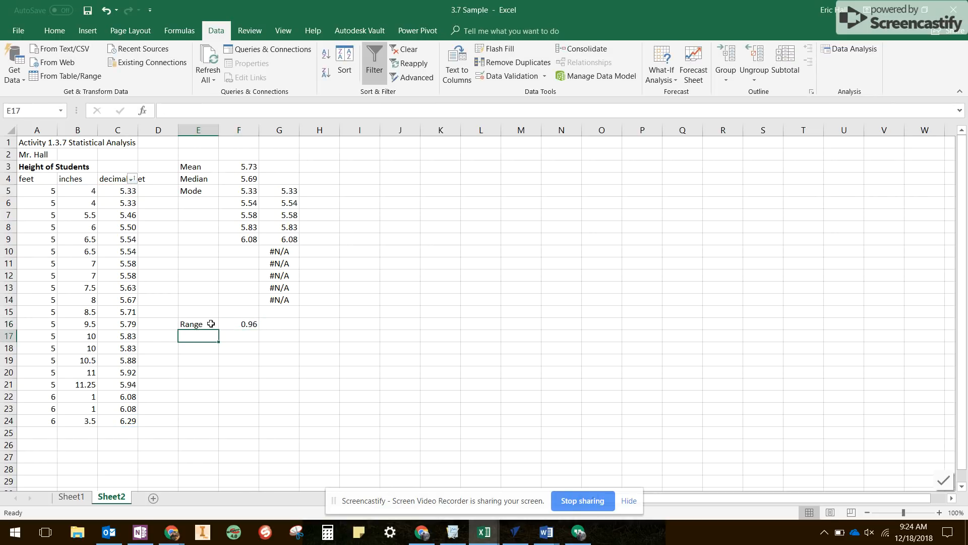
pyautogui.click(142, 112)
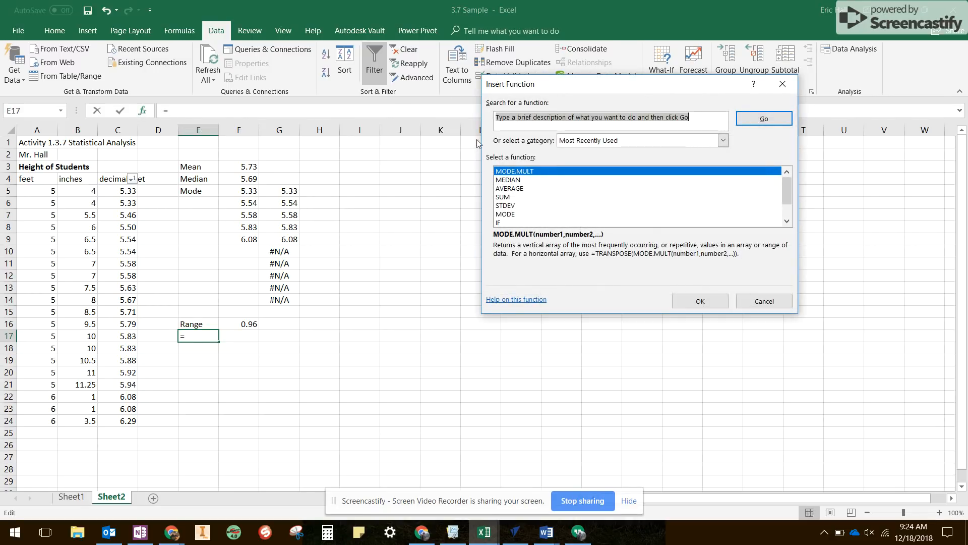
pyautogui.click(507, 206)
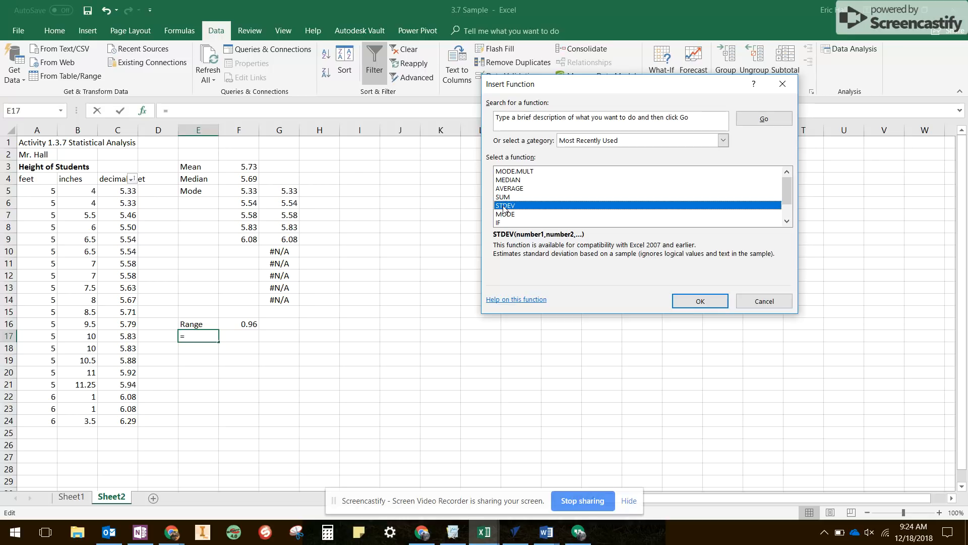
pyautogui.click(699, 301)
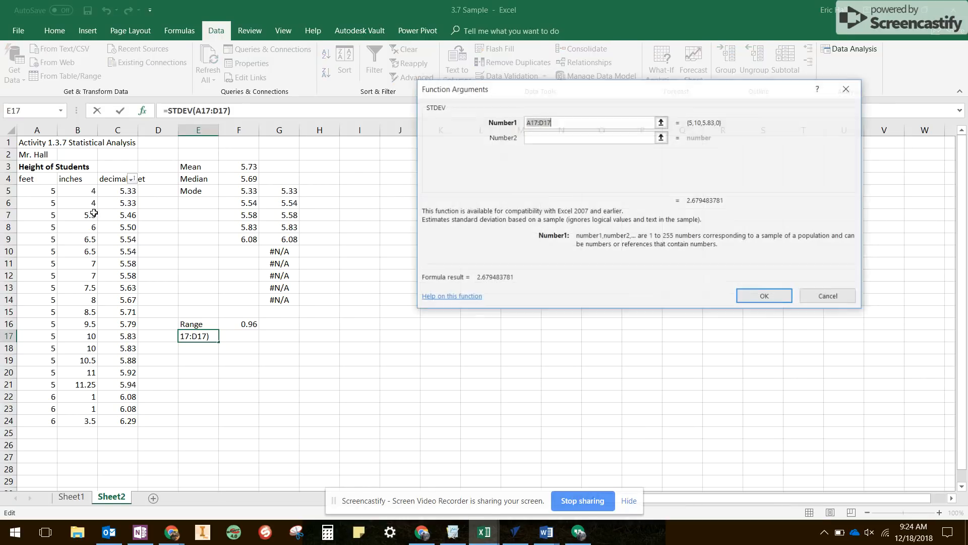
pyautogui.moveTo(119, 191); pyautogui.dragTo(124, 421)
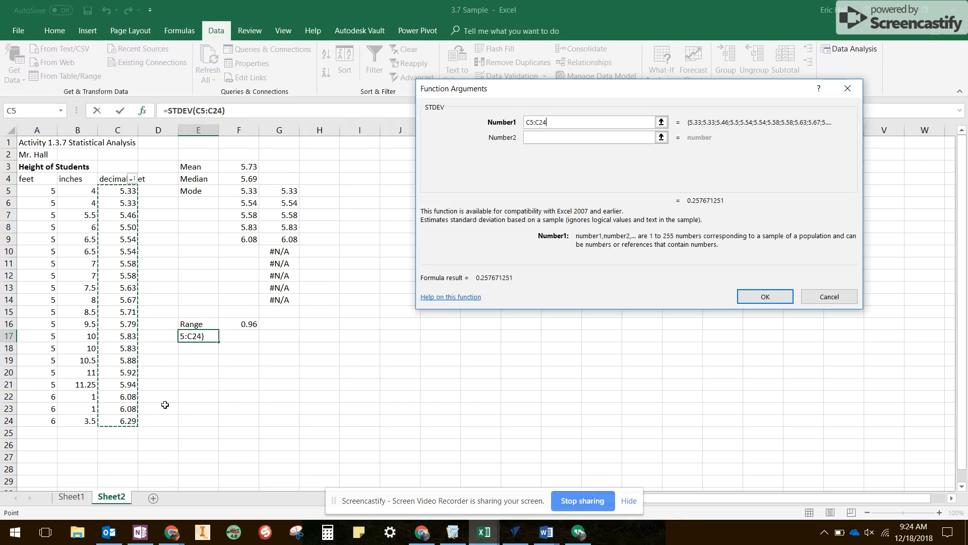
pyautogui.click(766, 297)
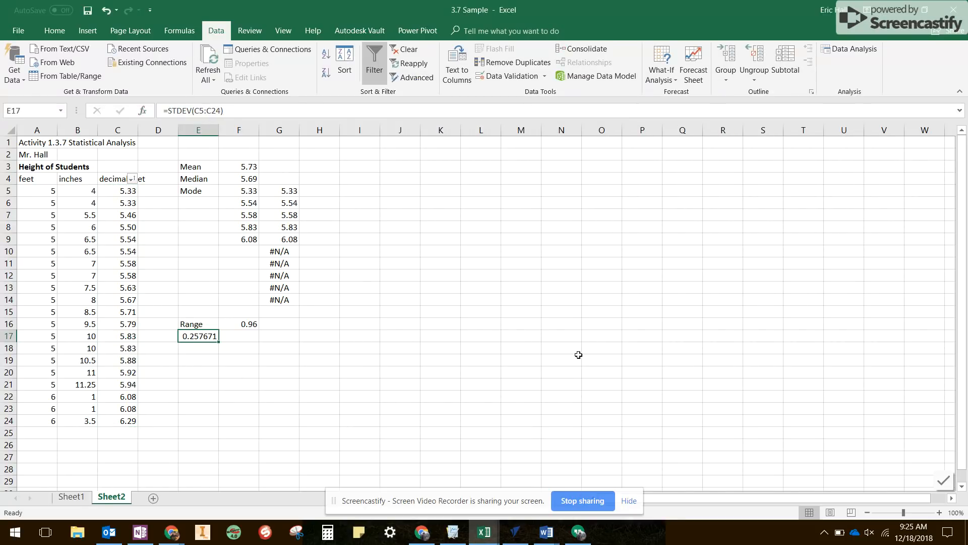
# - Move the standard deviation formula from E17 to F17 and label E17 as Standard Deviation
pyautogui.moveTo(211, 342); pyautogui.dragTo(242, 342)
pyautogui.click(196, 337)
pyautogui.write('Sta')
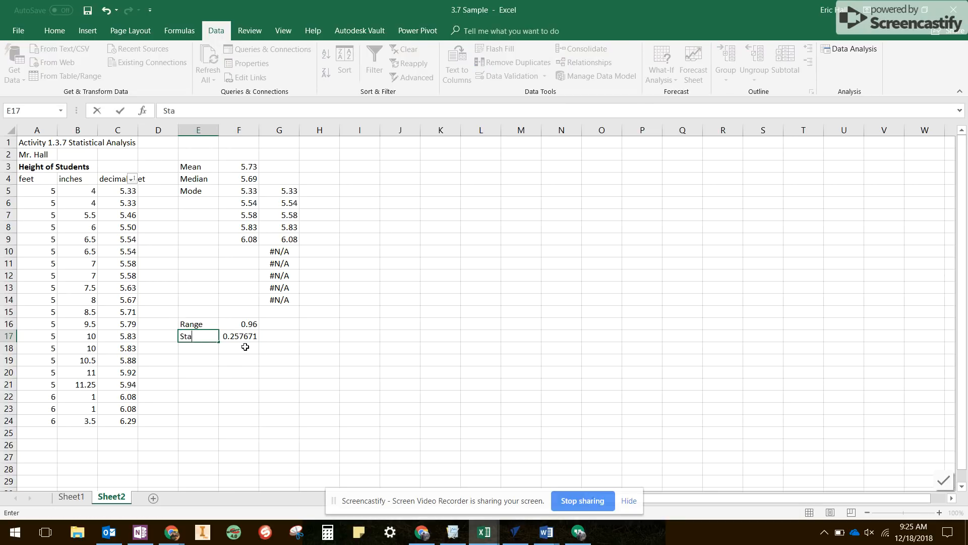
pyautogui.write('ndard Devia')
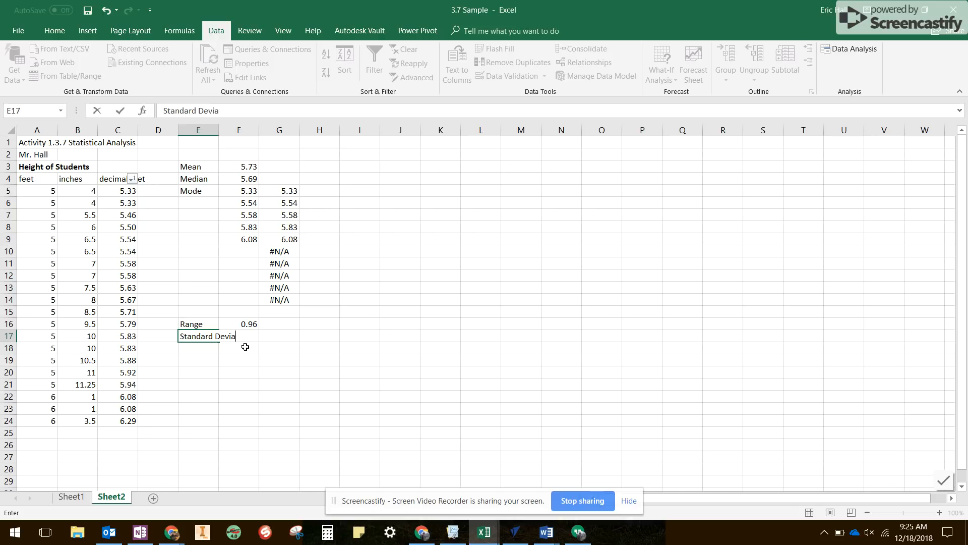
pyautogui.write('tion')
pyautogui.press('Return')
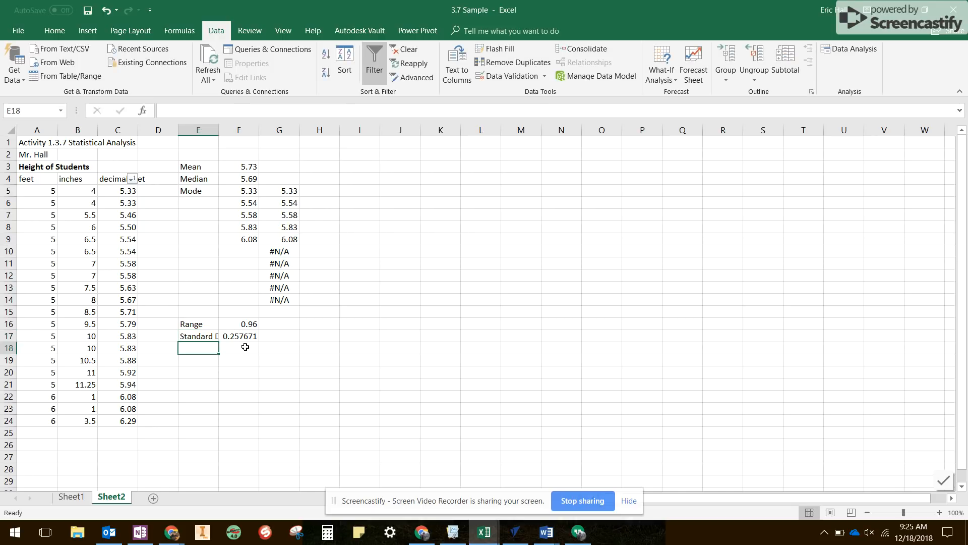
# - Widen column E to fit the full Standard Deviation label
pyautogui.click(206, 338)
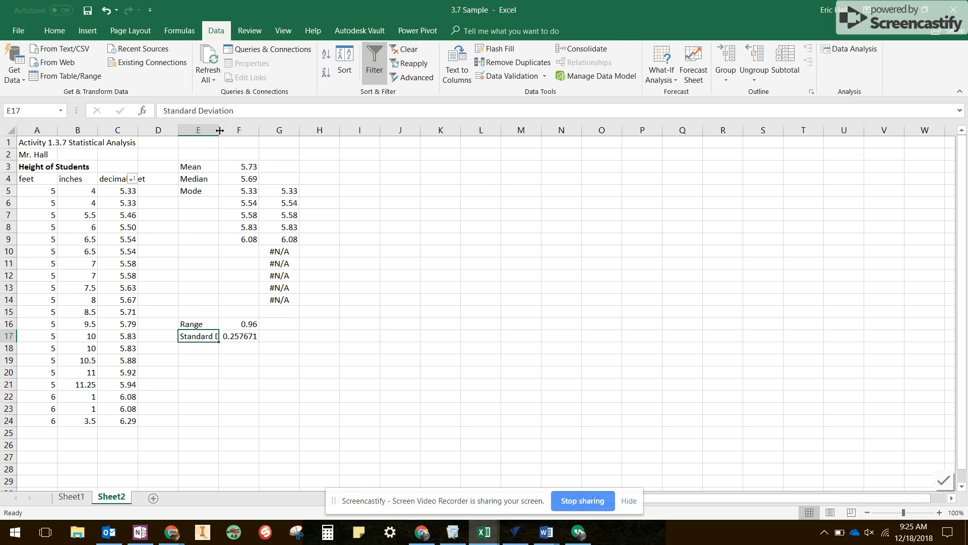
pyautogui.moveTo(220, 131); pyautogui.dragTo(249, 129)
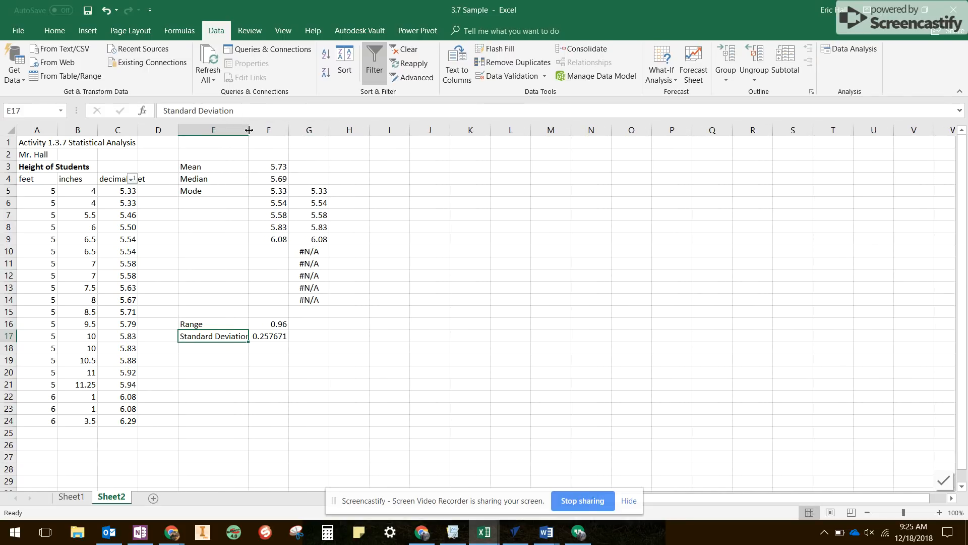
pyautogui.doubleClick(249, 130)
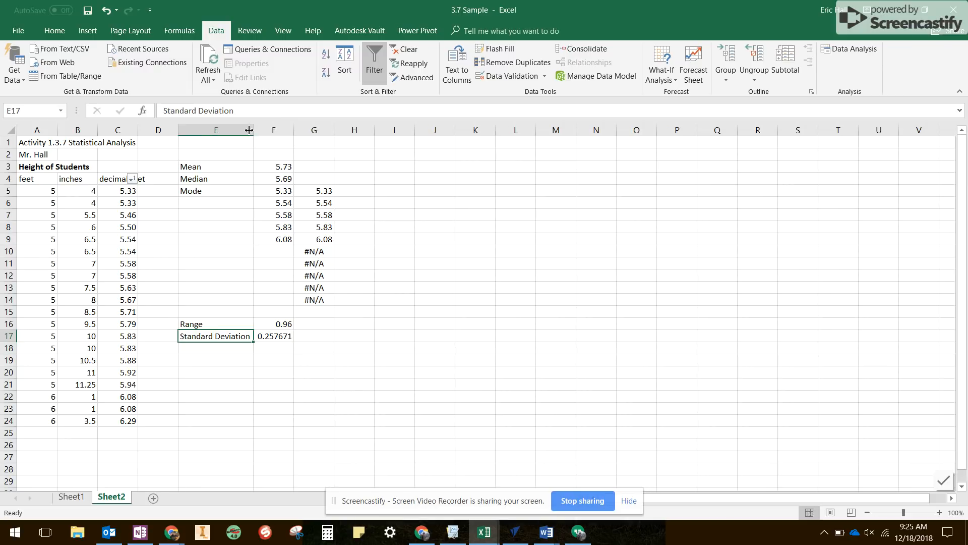
# - Review the finished statistics, bins and Class Height histogram on Sheet1 and return to Sheet2
pyautogui.click(233, 359)
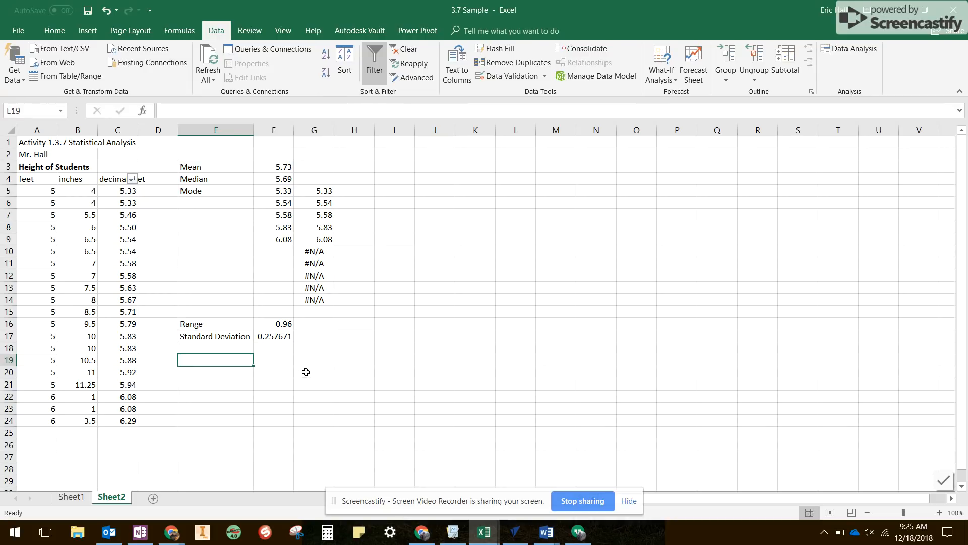
pyautogui.click(71, 496)
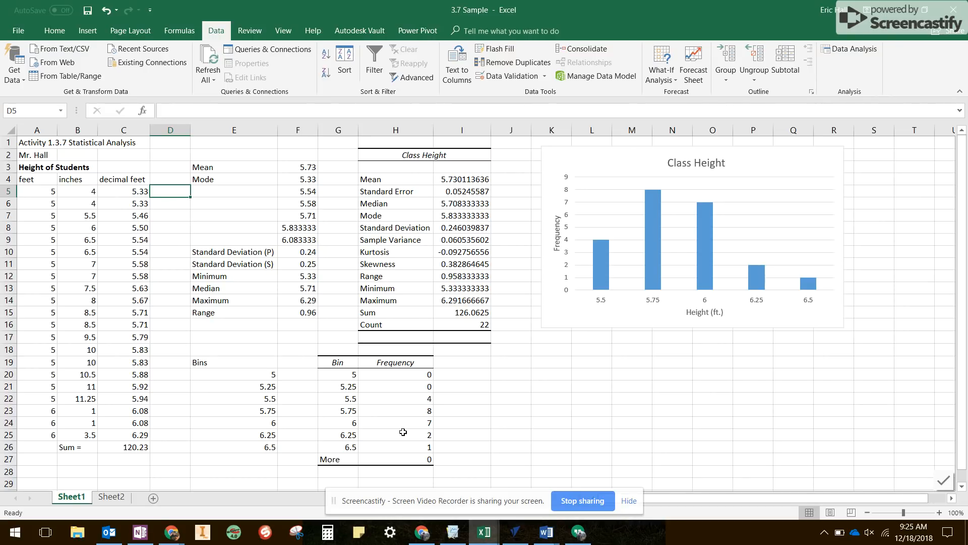
pyautogui.click(112, 497)
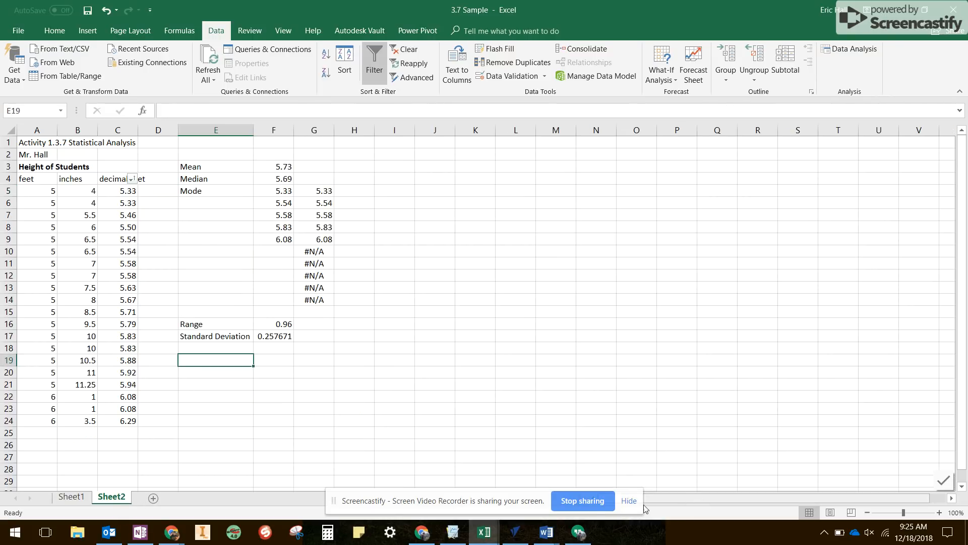